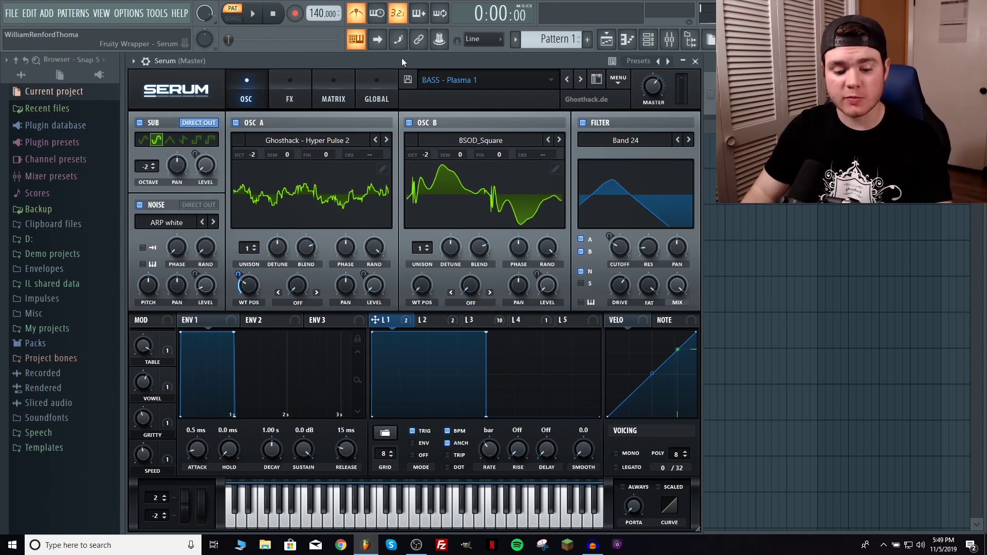
Step: Audition the BASS - Plasma 1 patch and view oscillator A's wavetable in 3D along with the available wavetable categories
key(c)
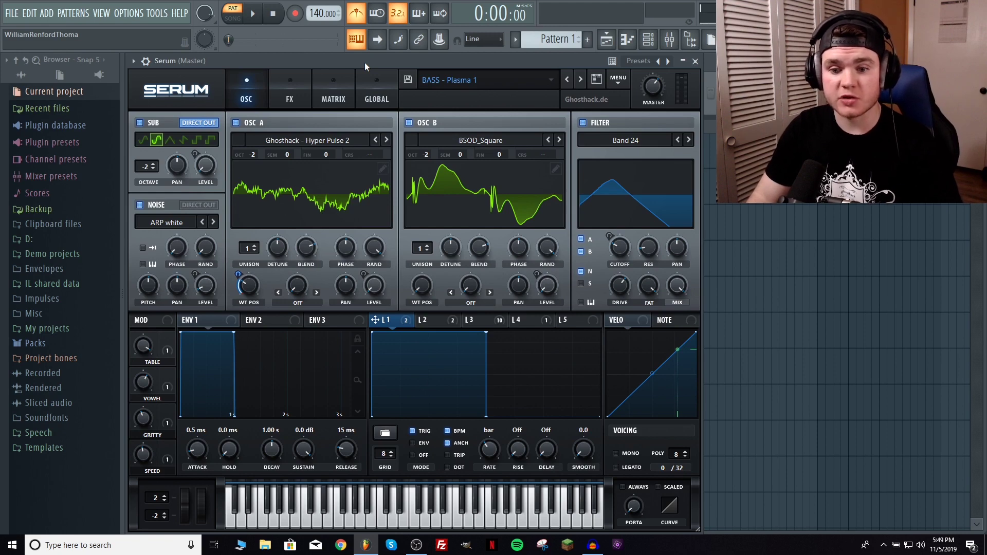
key(b)
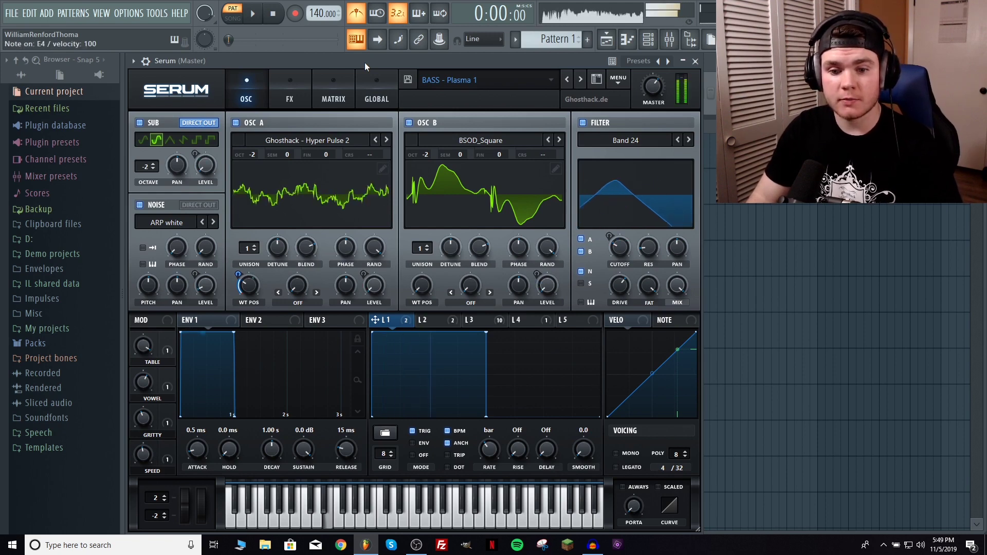
click(341, 183)
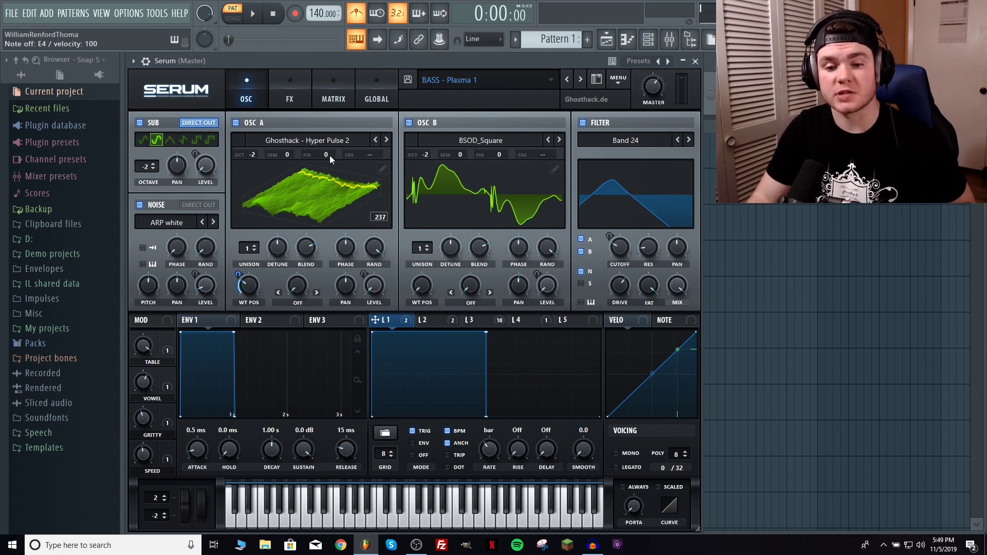
click(326, 138)
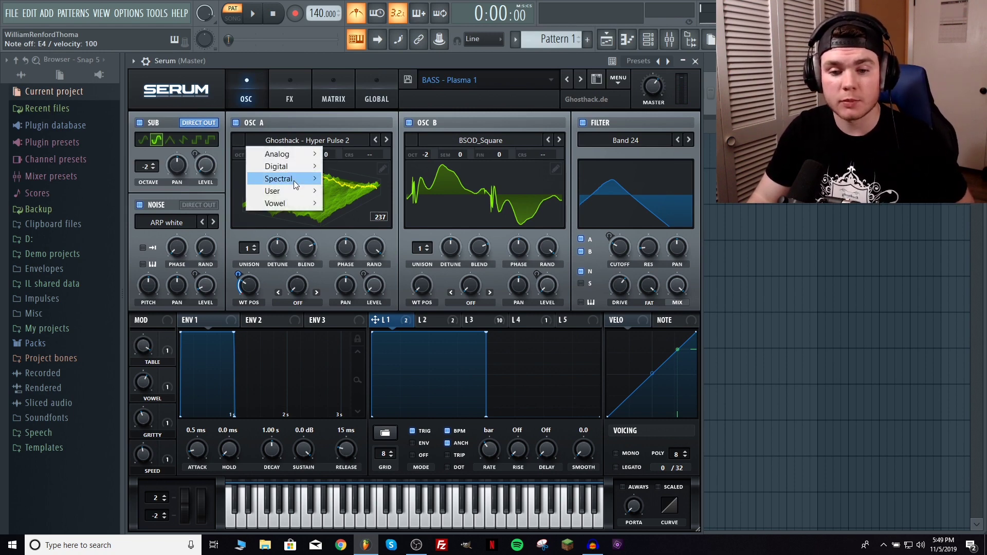
mouse_move(302, 193)
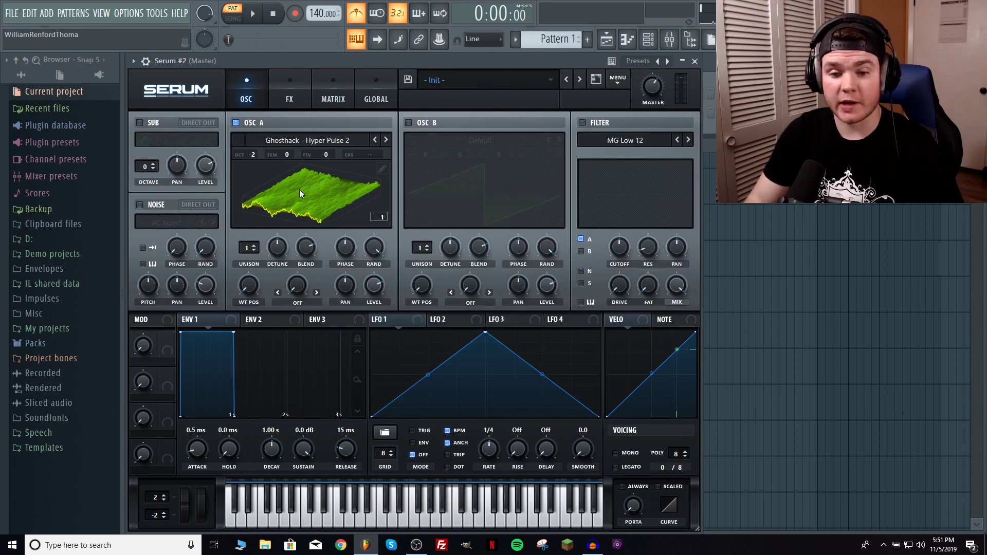
Step: Sweep oscillator A's wavetable position through the Hyper Pulse 2 table in Serum #2, finishing at frame 255
drag(246, 288, 252, 312)
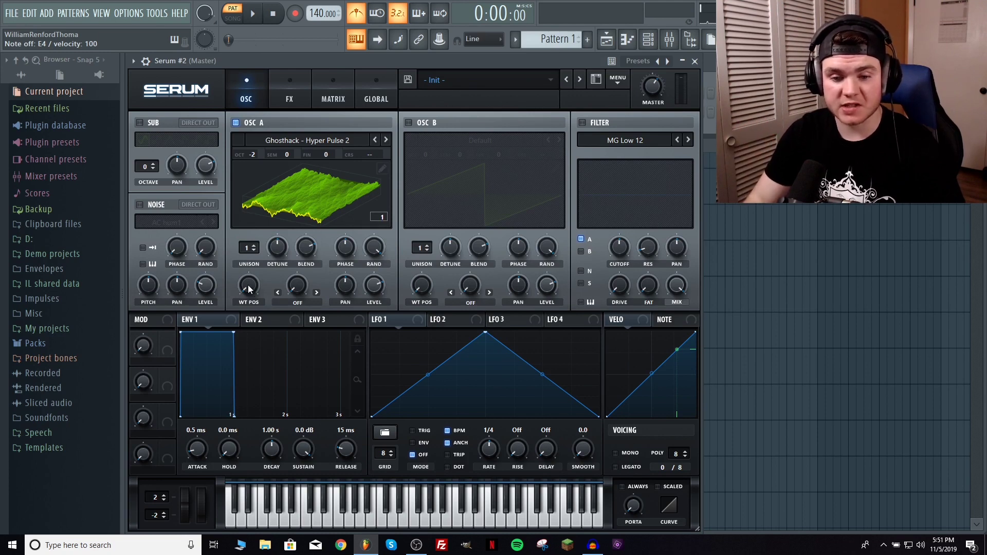
click(299, 187)
click(299, 187)
drag(245, 285, 248, 186)
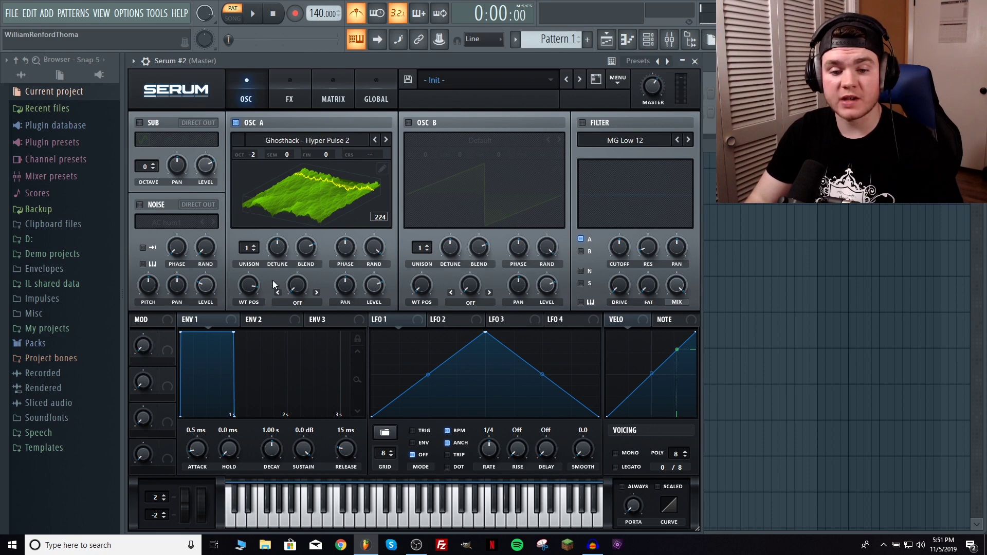
mouse_move(253, 287)
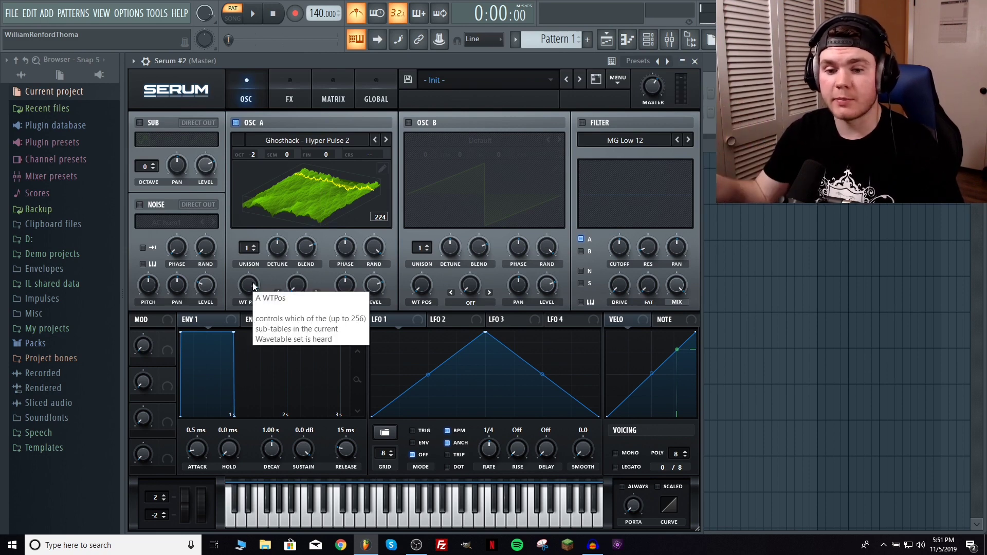
drag(253, 286, 245, 315)
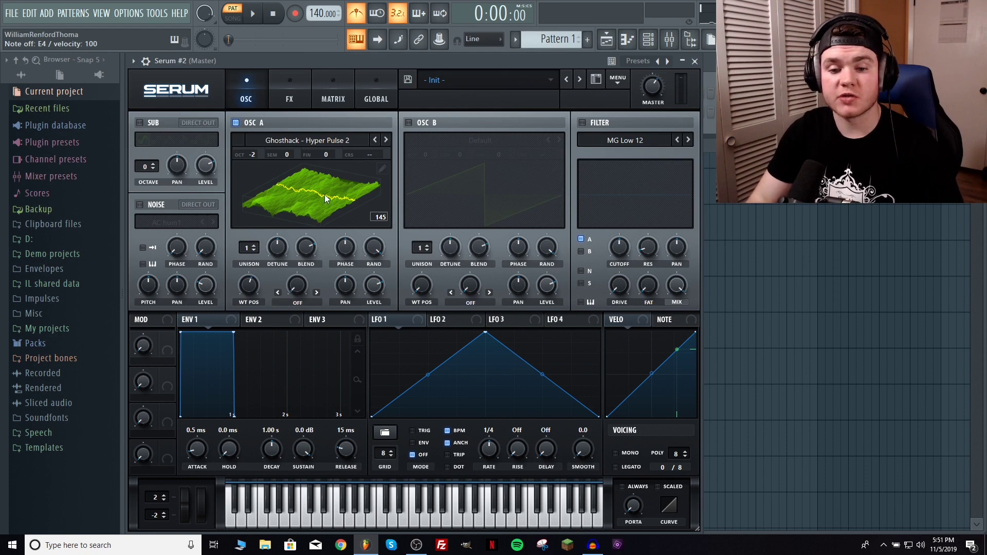
drag(251, 296, 252, 237)
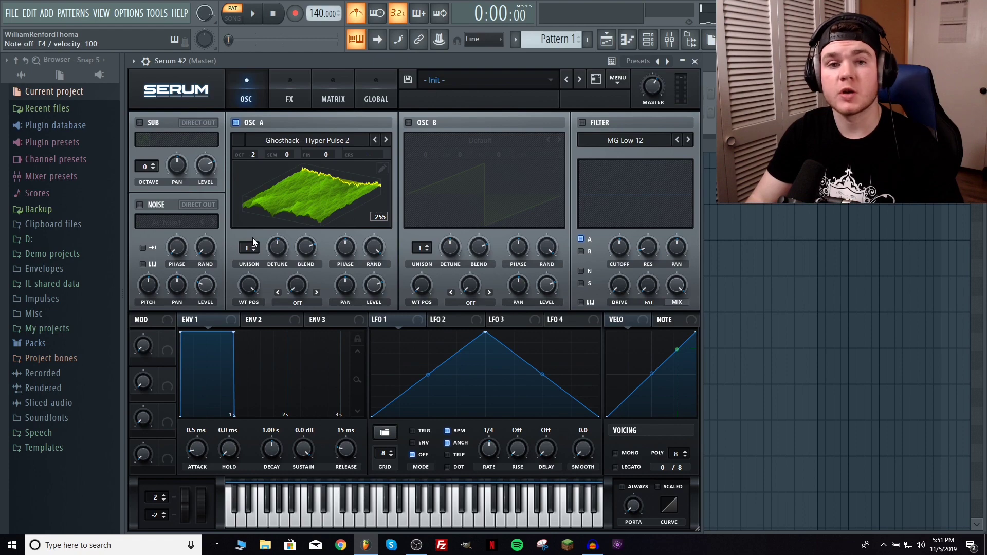
Step: Delete the Serum #2 channel and return to the Serum instance holding the BASS - Plasma 1 patch
click(702, 63)
right_click(219, 112)
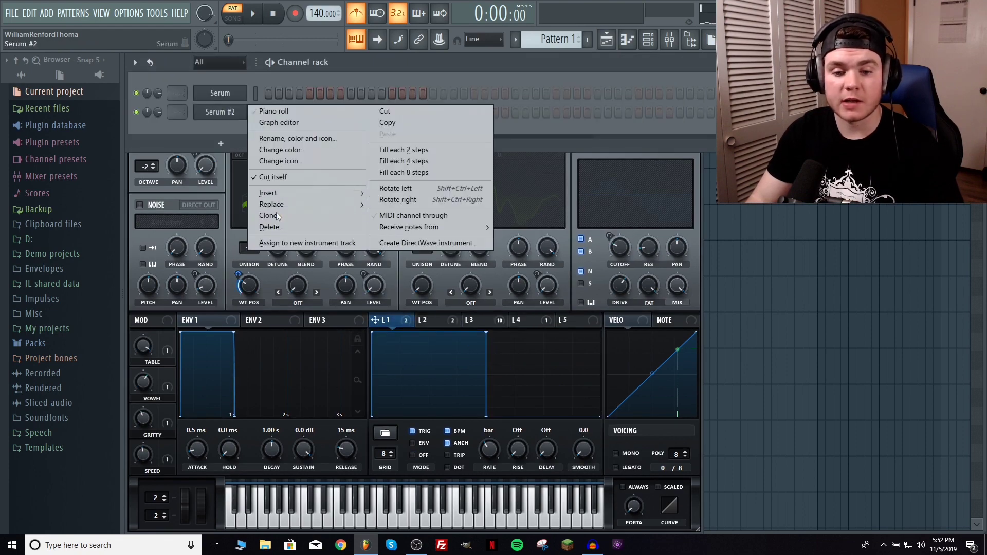
click(309, 227)
click(558, 316)
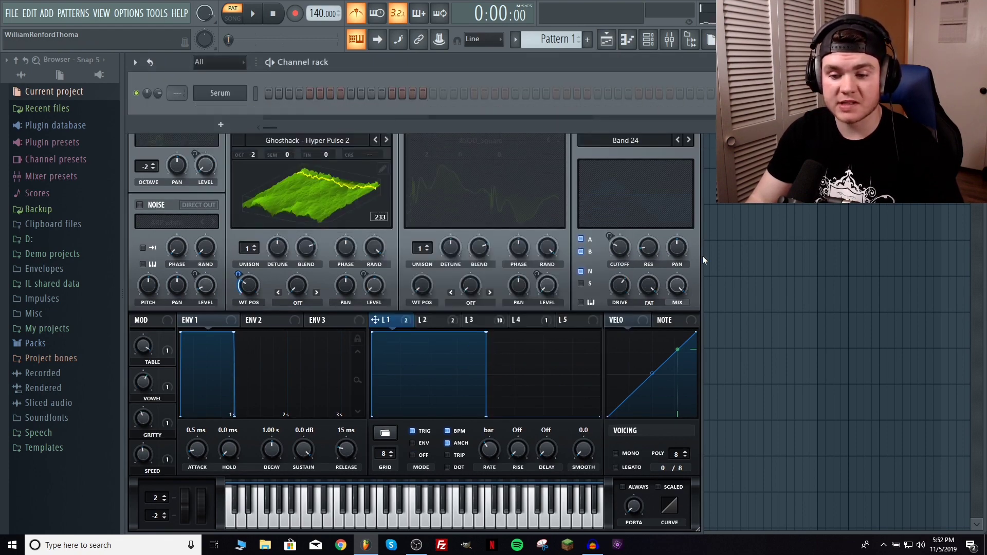
click(589, 199)
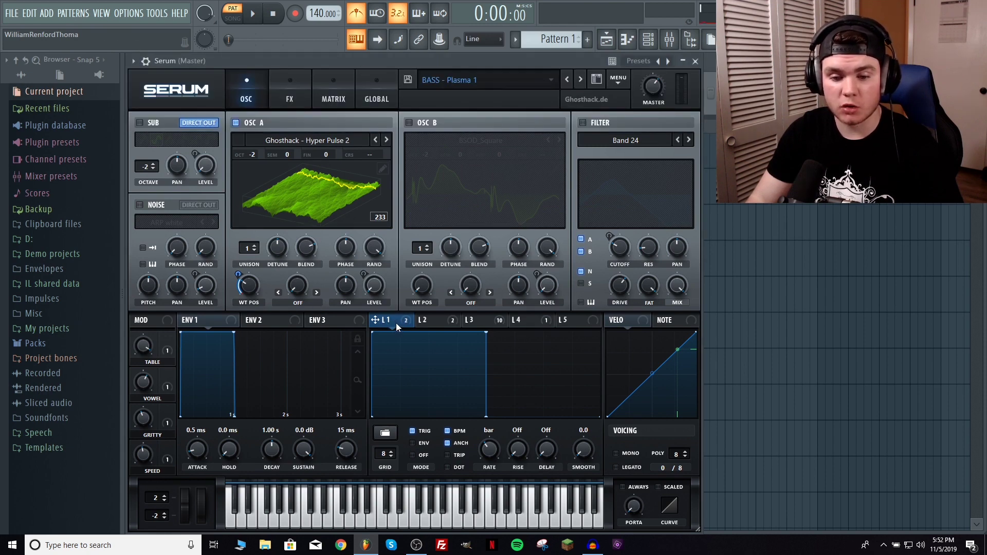
Step: Examine how LFO 1 and LFO 2 modulate oscillator A's wavetable position while auditioning notes
right_click(245, 282)
click(240, 287)
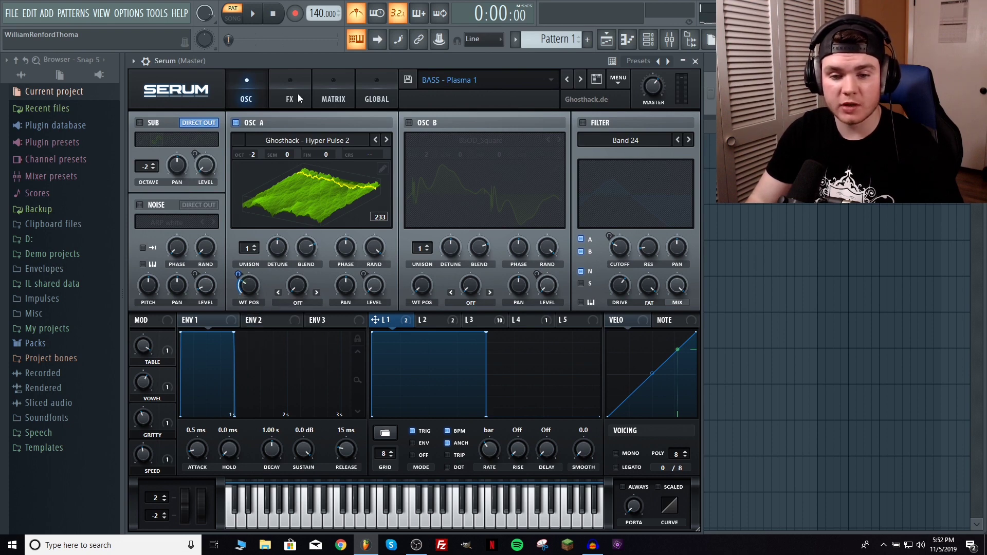
key(c)
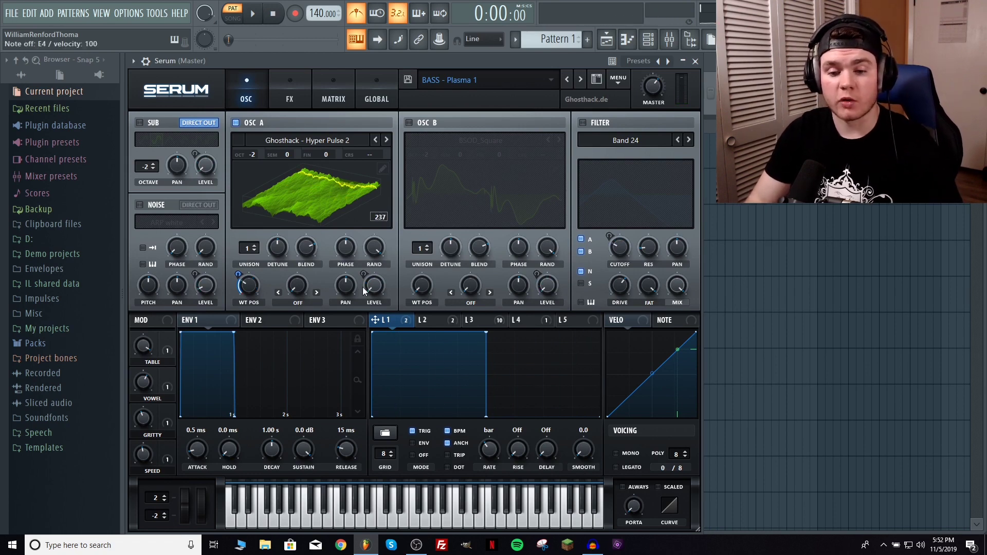
click(426, 321)
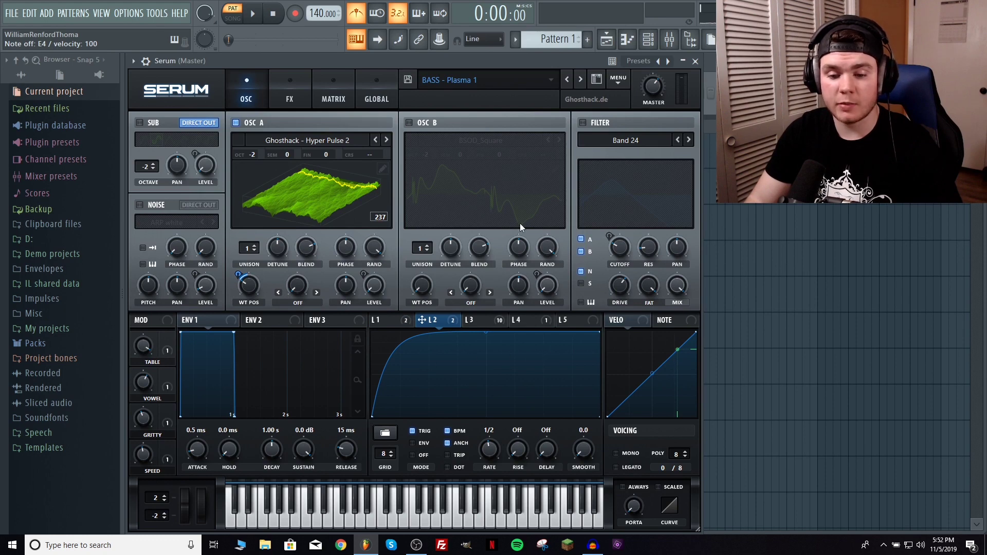
key(c)
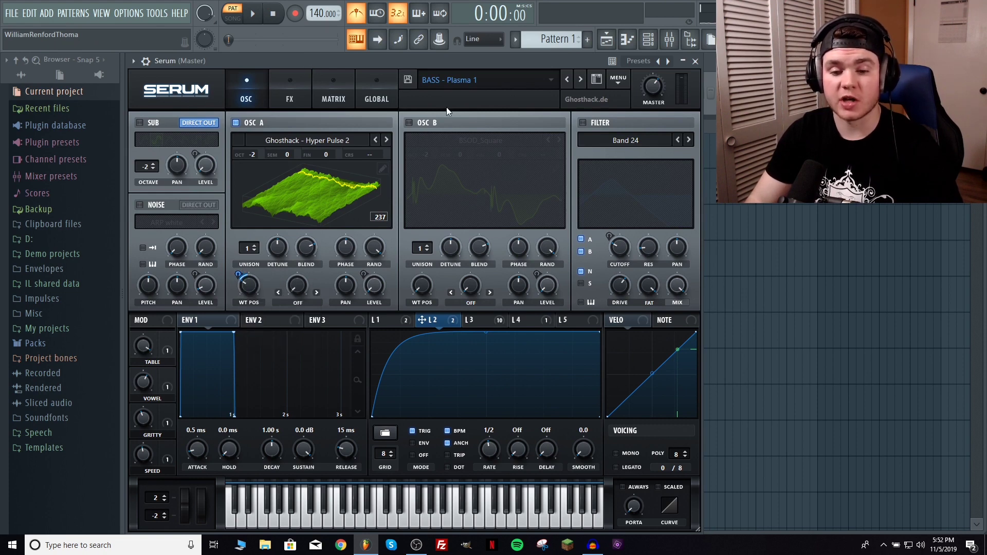
Step: Audition the patch while examining the shapes and rates of LFO 3 and LFO 4
click(469, 320)
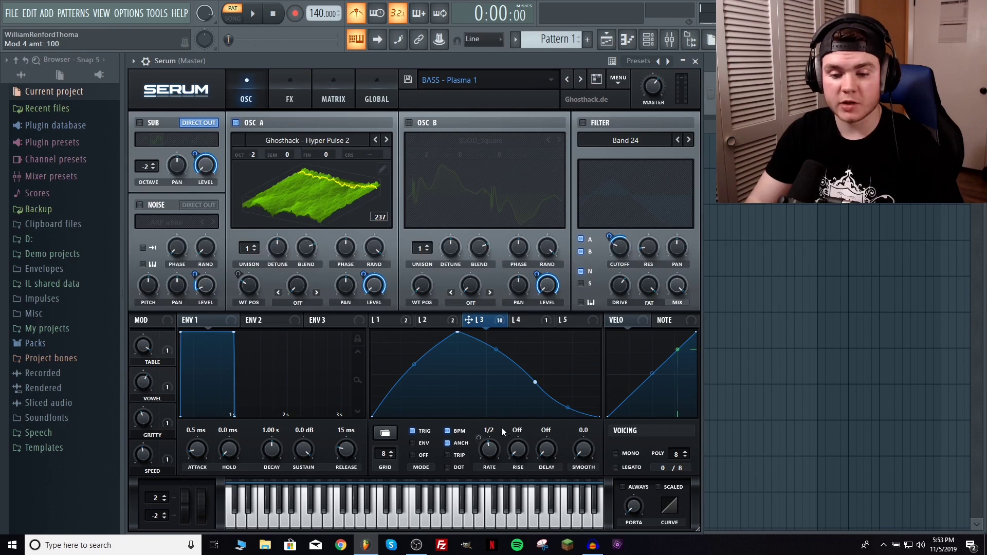
key(c)
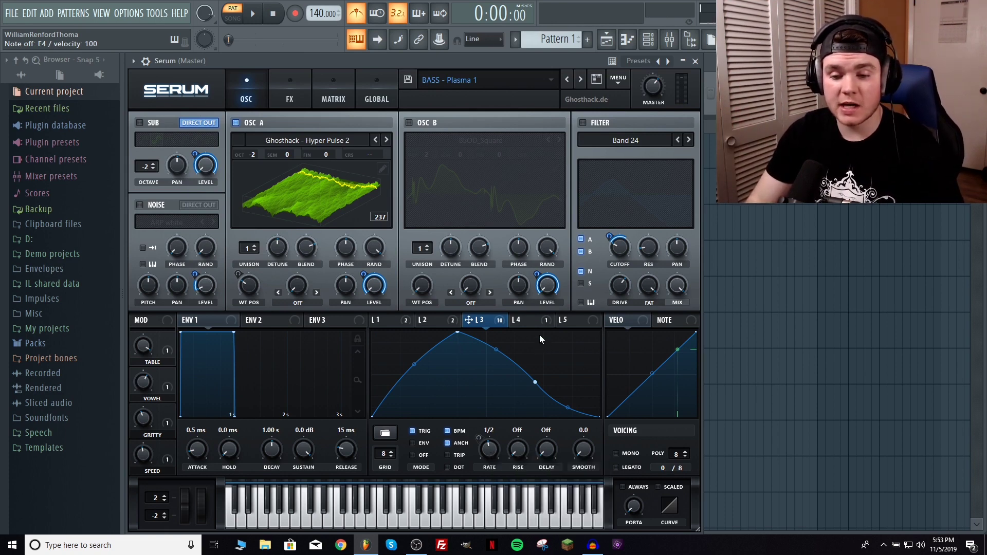
click(537, 322)
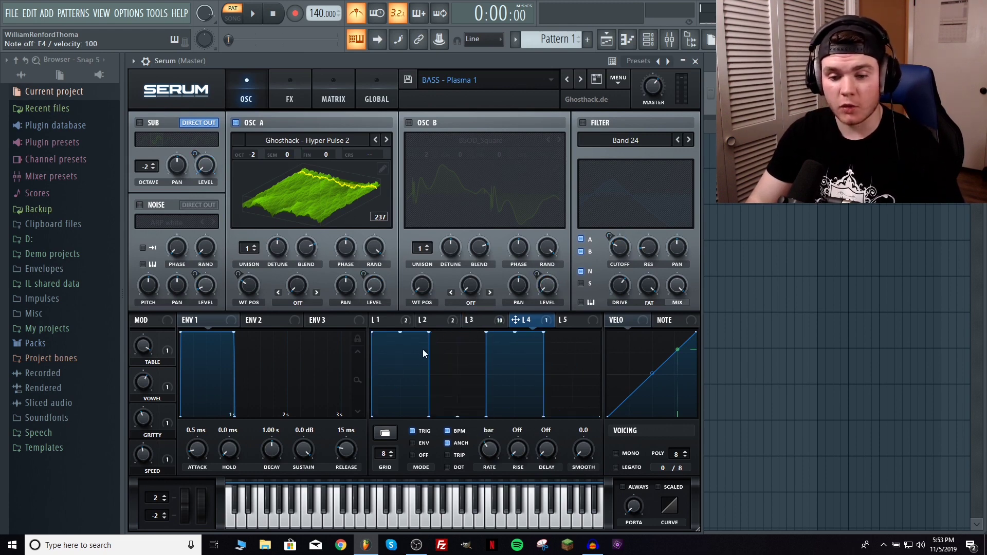
key(c)
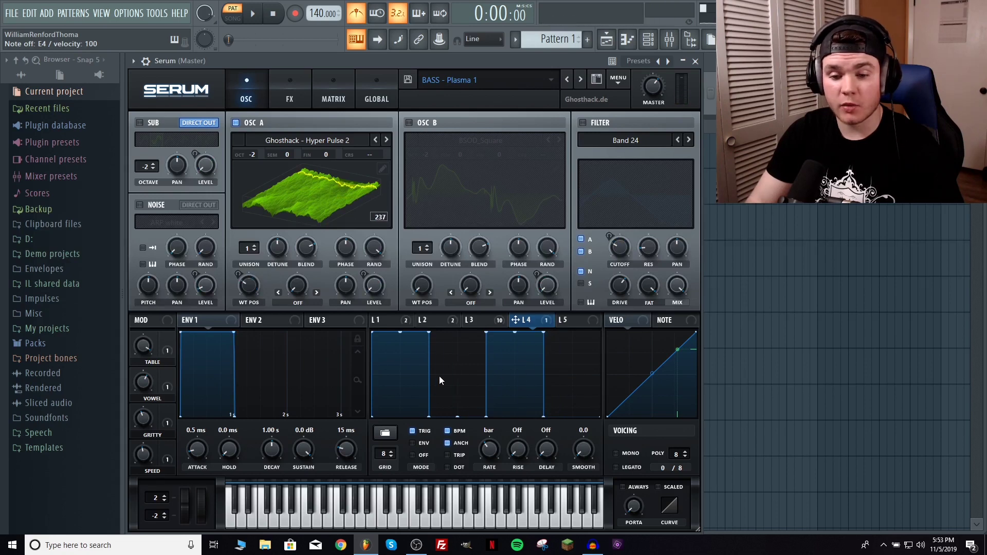
click(481, 321)
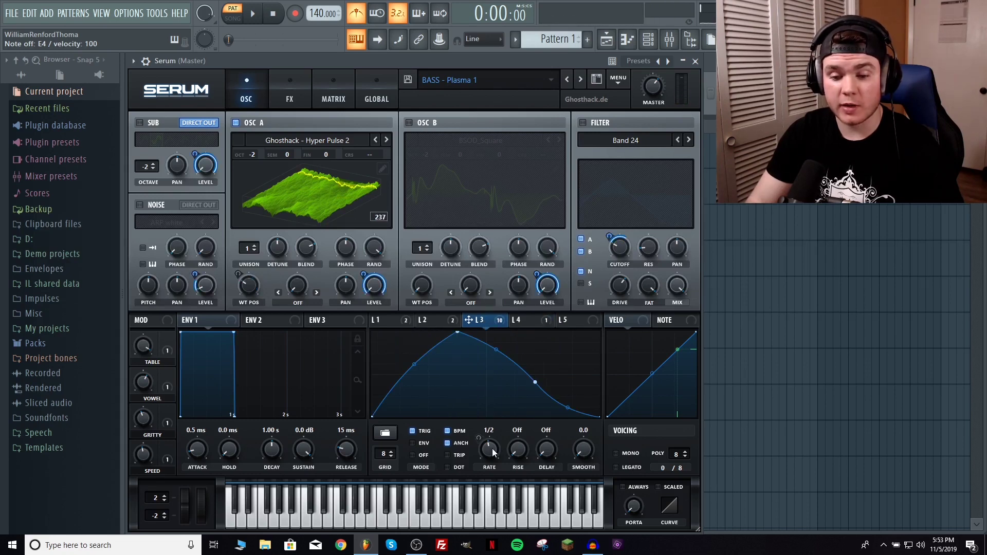
Step: Check LFO 4's routing to the LFO 3 rate in the modulation matrix, including the LFO rate destinations available
click(514, 322)
click(339, 95)
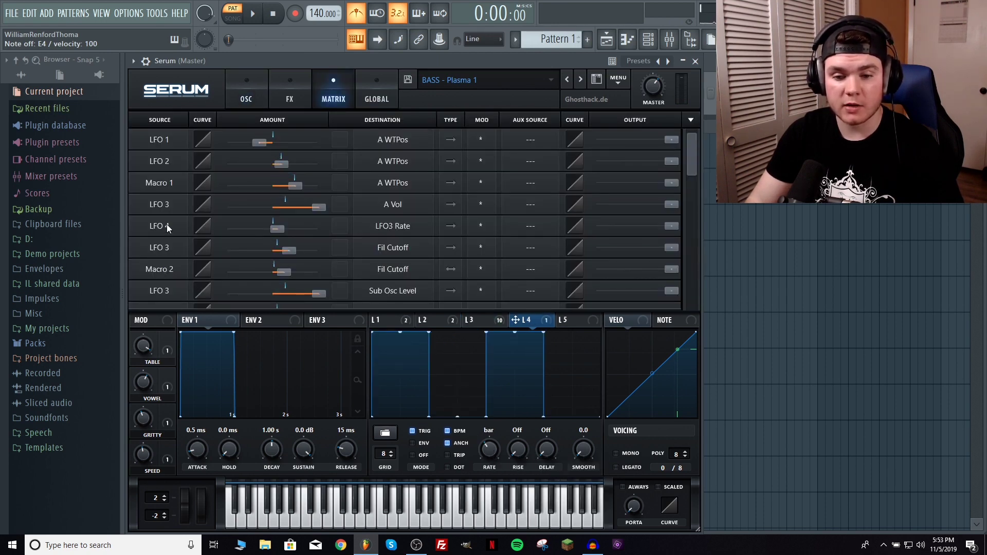
click(395, 226)
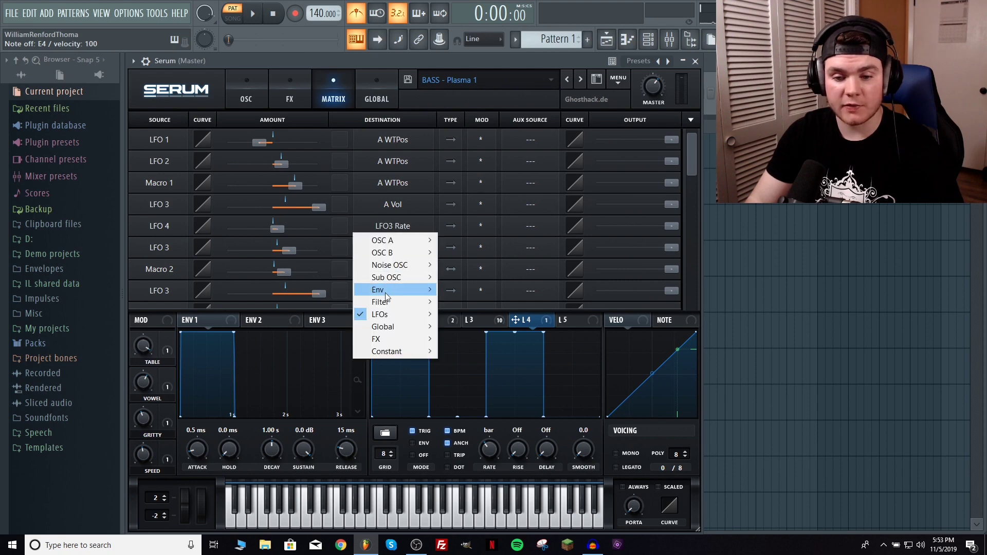
mouse_move(395, 314)
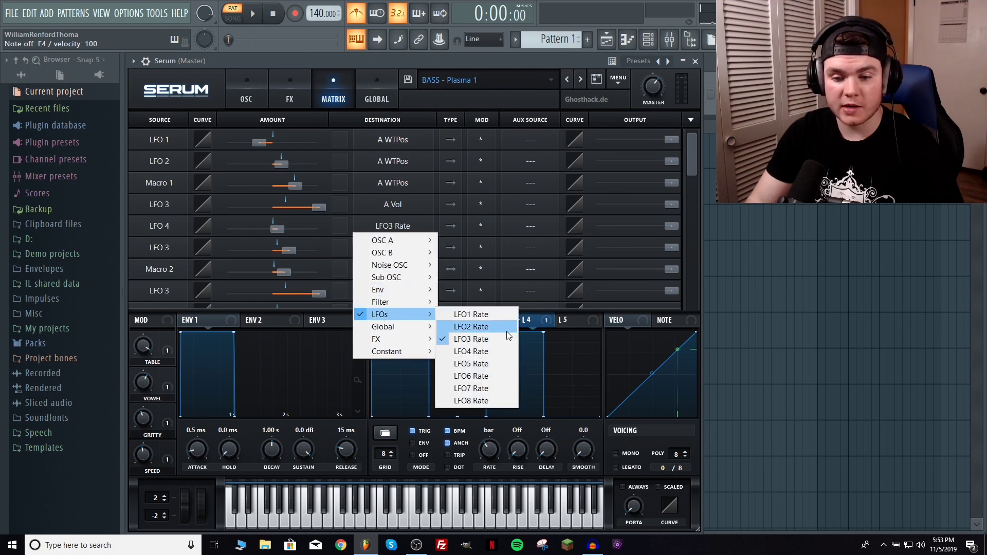
click(406, 54)
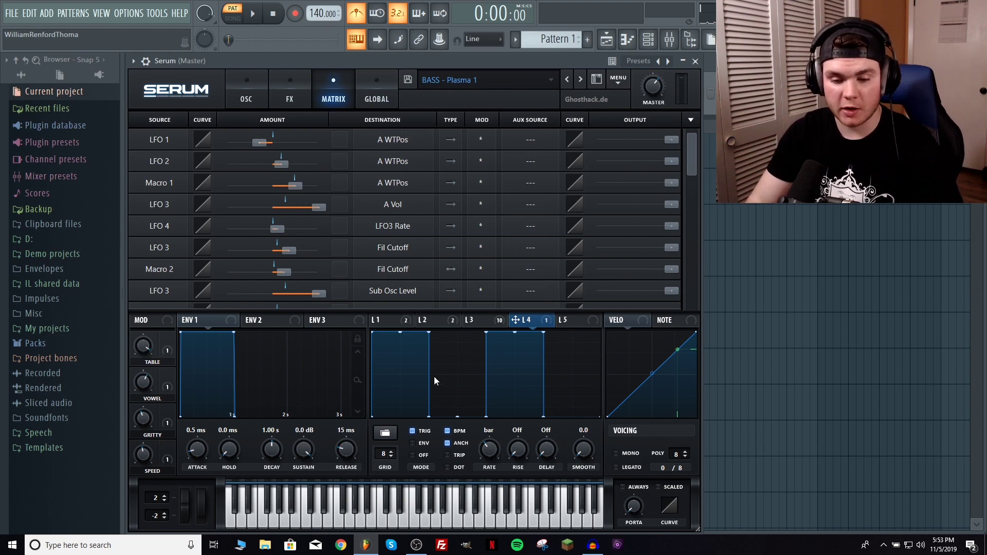
Step: Raise the low middle section of LFO 4's shape to half height and compare it with LFO 3 on the oscillator page
drag(434, 376, 468, 375)
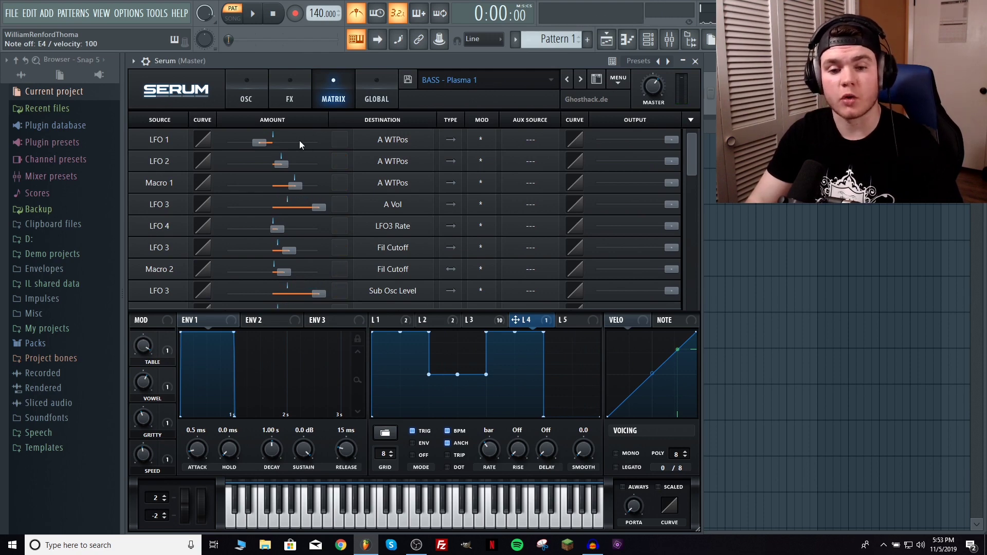
click(261, 88)
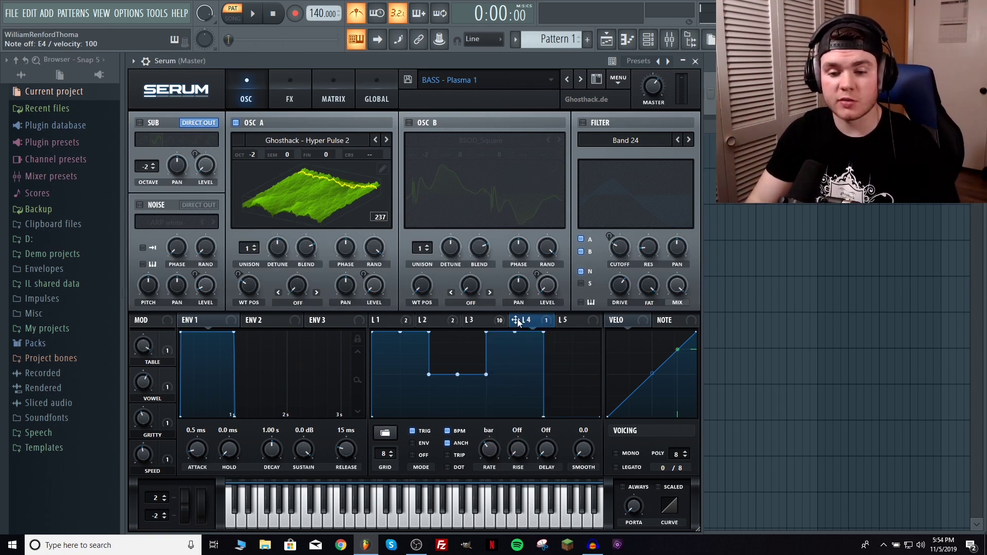
click(479, 321)
click(445, 319)
click(470, 319)
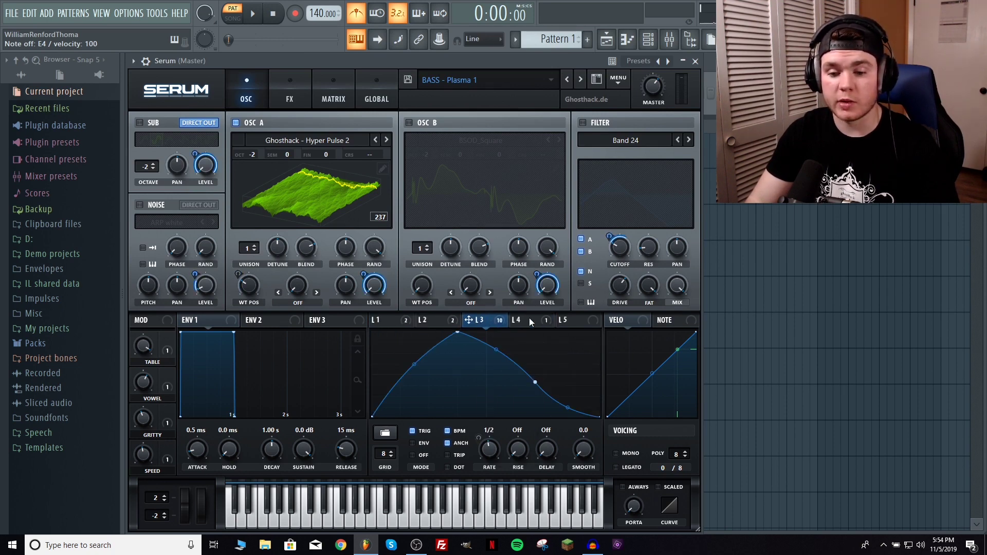
click(529, 319)
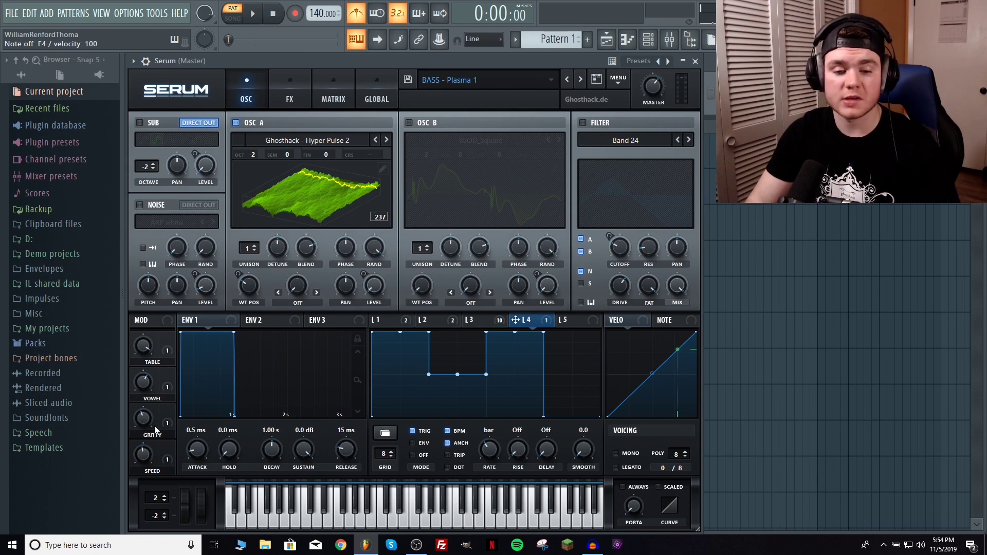
click(469, 320)
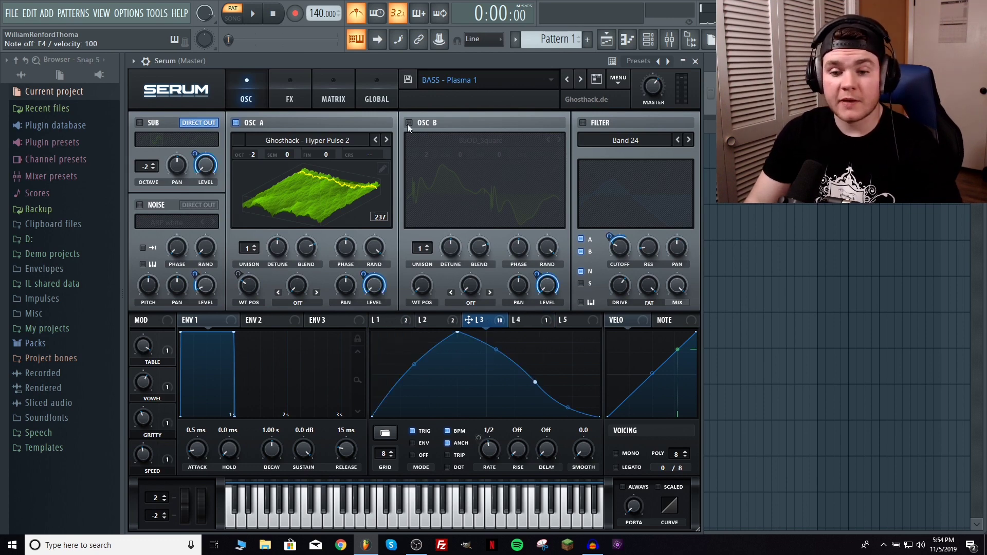
Step: Enable oscillator B and audition it both alone with oscillator A off and together with oscillator A re-enabled
click(408, 122)
click(237, 123)
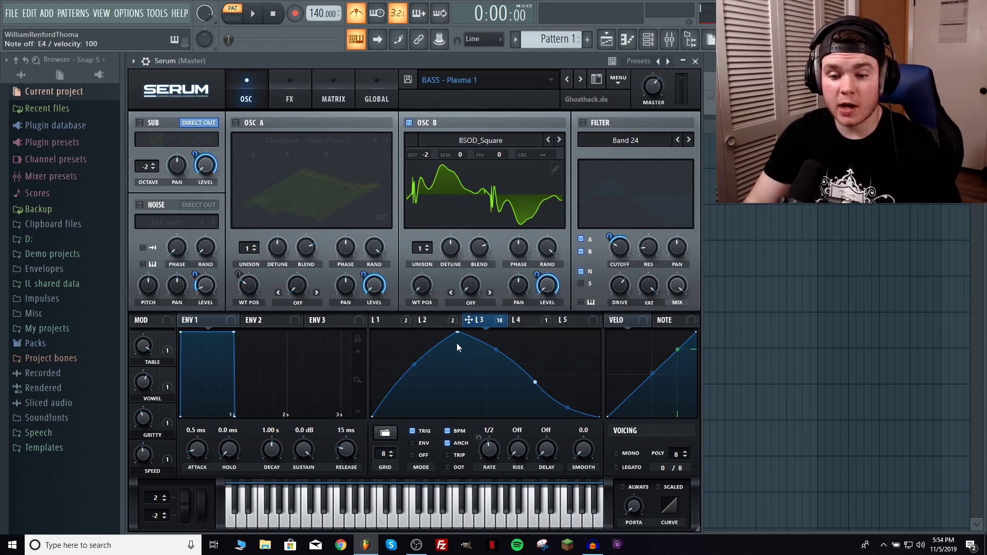
key(c)
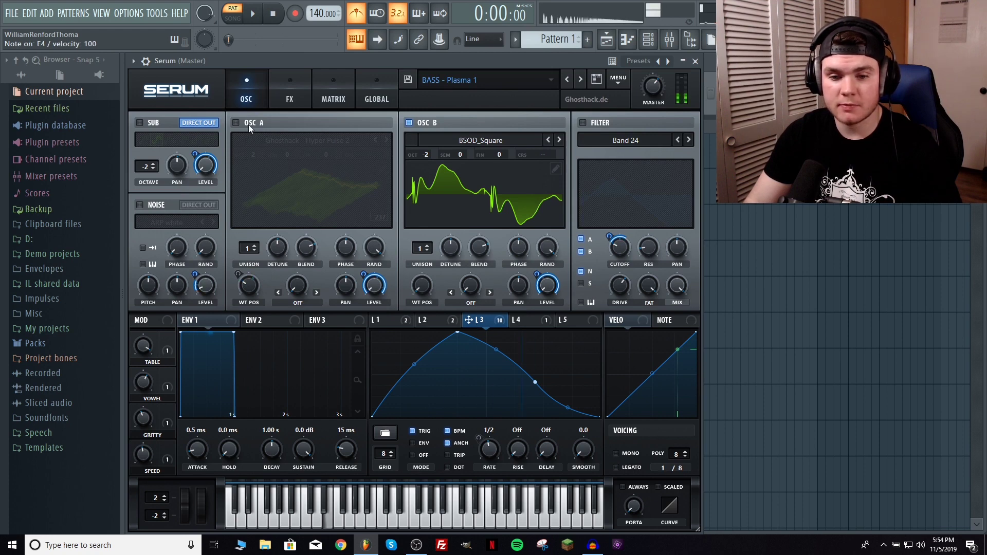
click(249, 125)
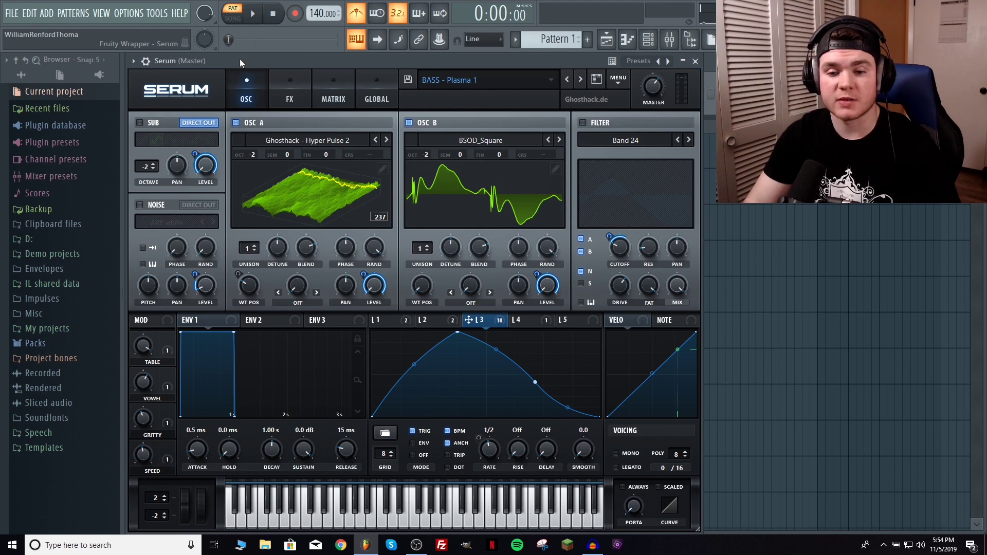
key(c)
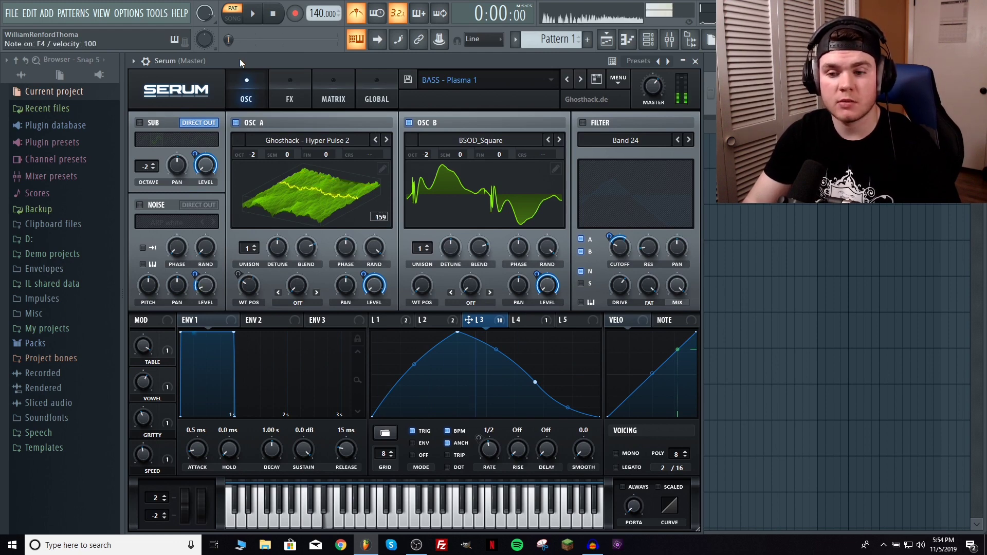
Step: Toggle oscillator B off and back on to compare the patch with and without it
click(421, 122)
click(421, 122)
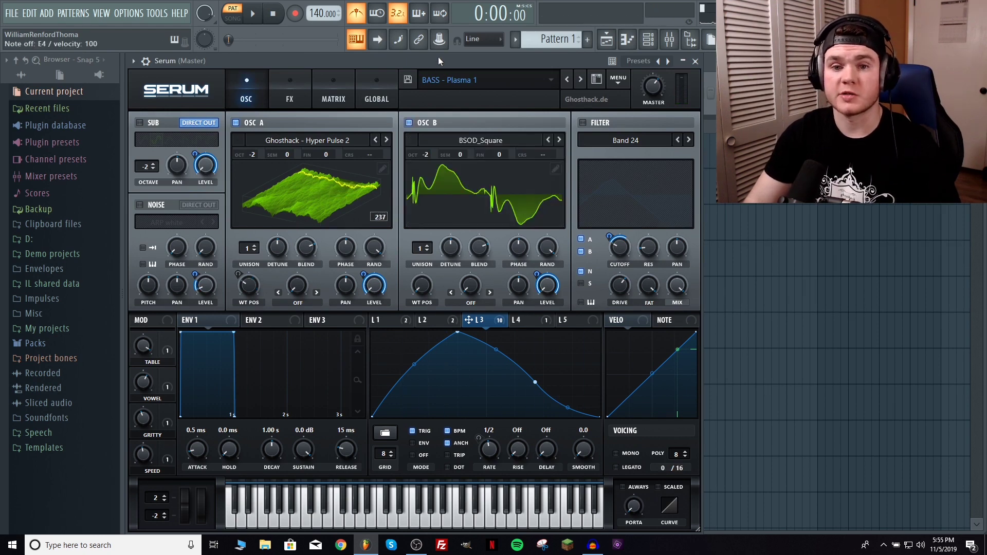
Step: Enable the noise oscillator with ARP white, look through the Analog noise list, and audition the patch
click(147, 204)
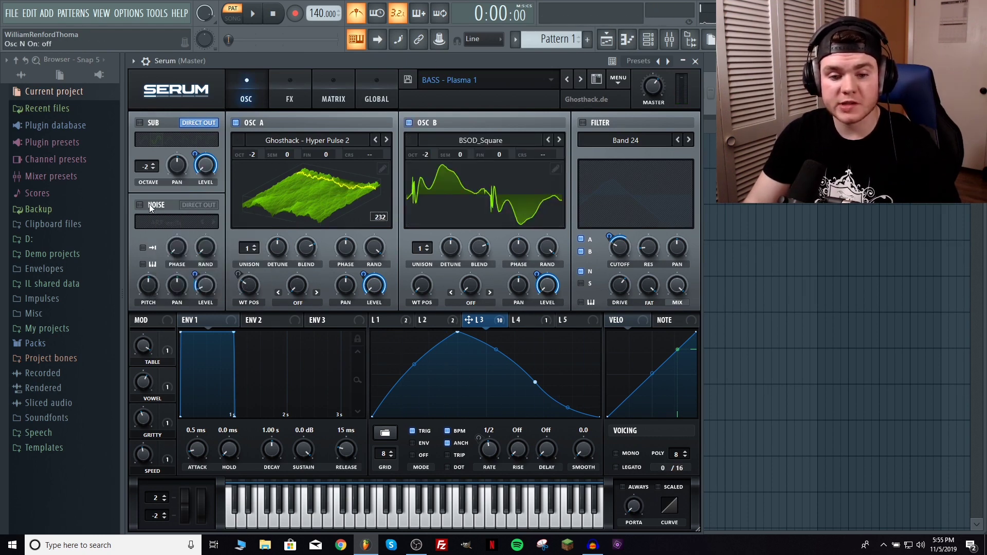
click(142, 204)
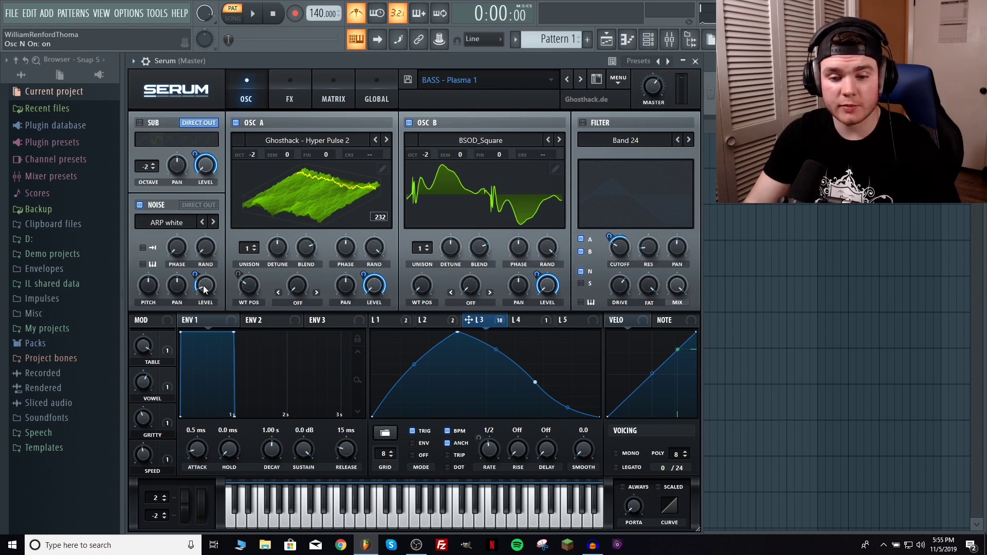
click(177, 225)
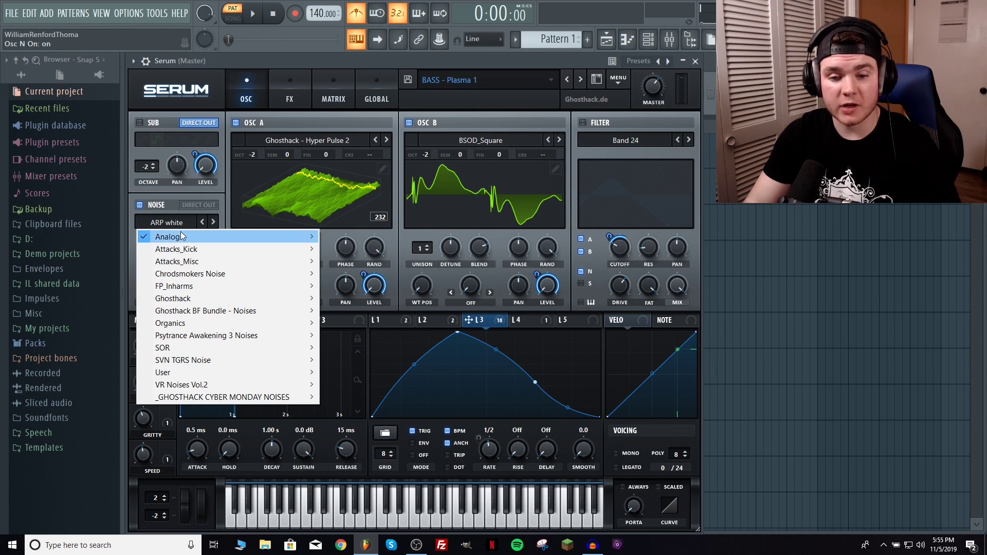
mouse_move(193, 235)
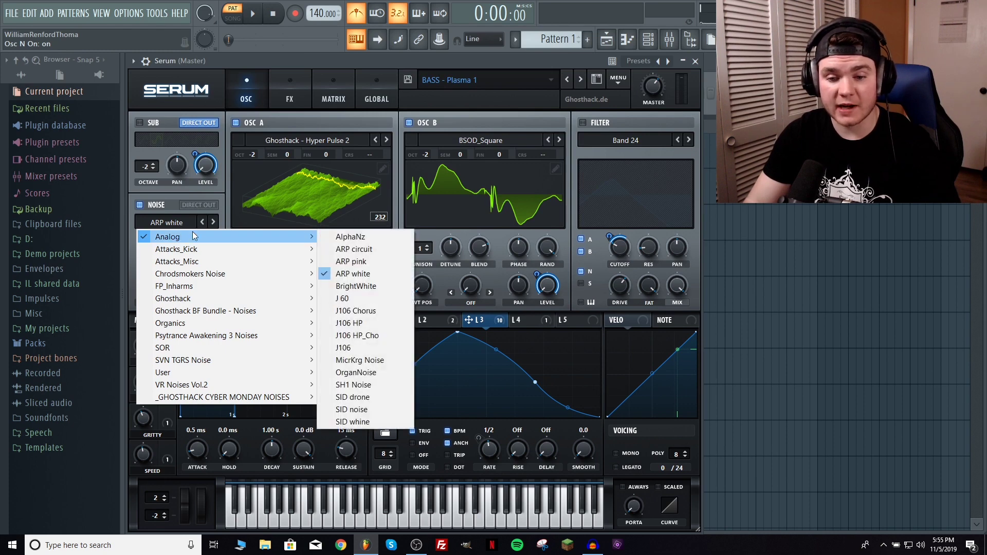
click(351, 78)
key(c)
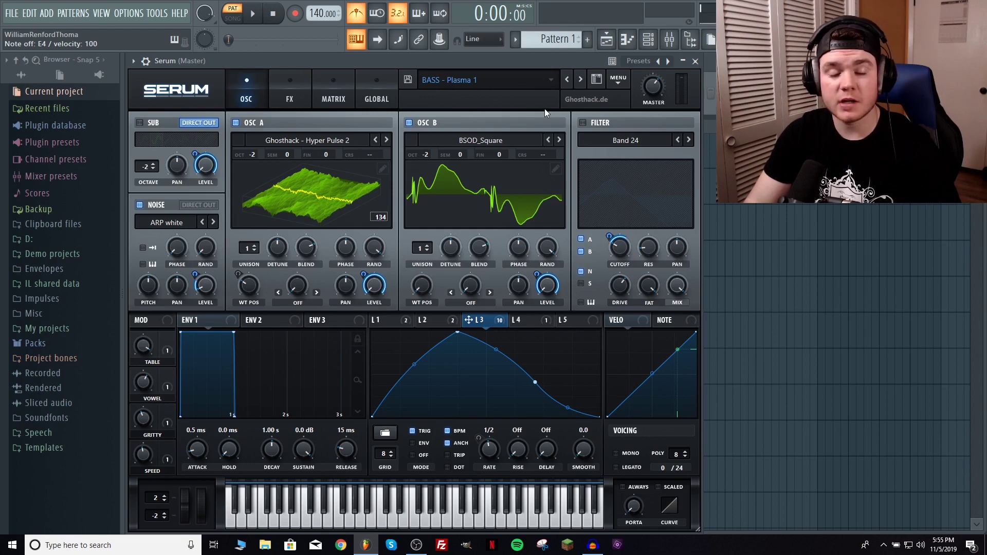
Step: Enable the Band 24 filter, look through the filter types and the cutoff modulation, and audition the patch
click(594, 124)
click(641, 144)
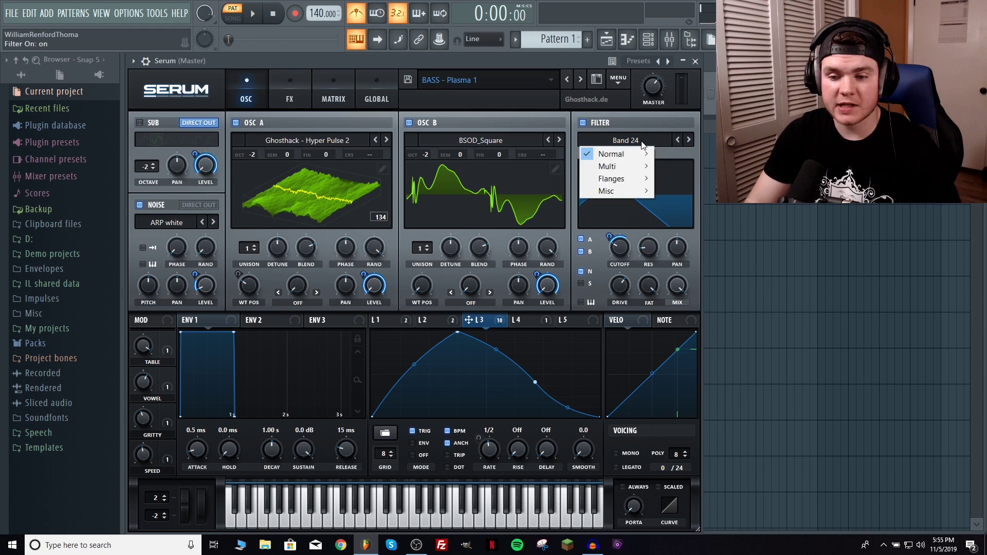
mouse_move(642, 159)
click(575, 57)
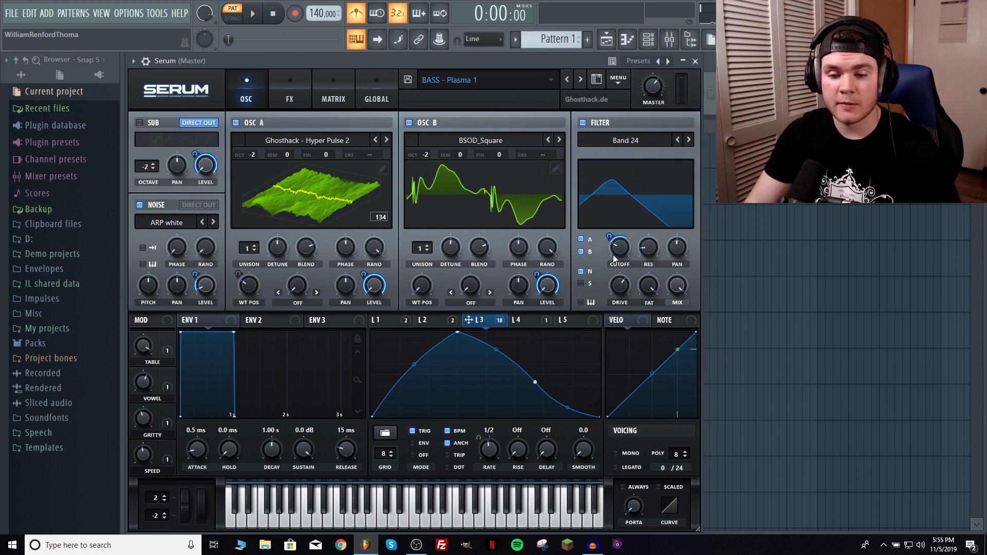
click(610, 237)
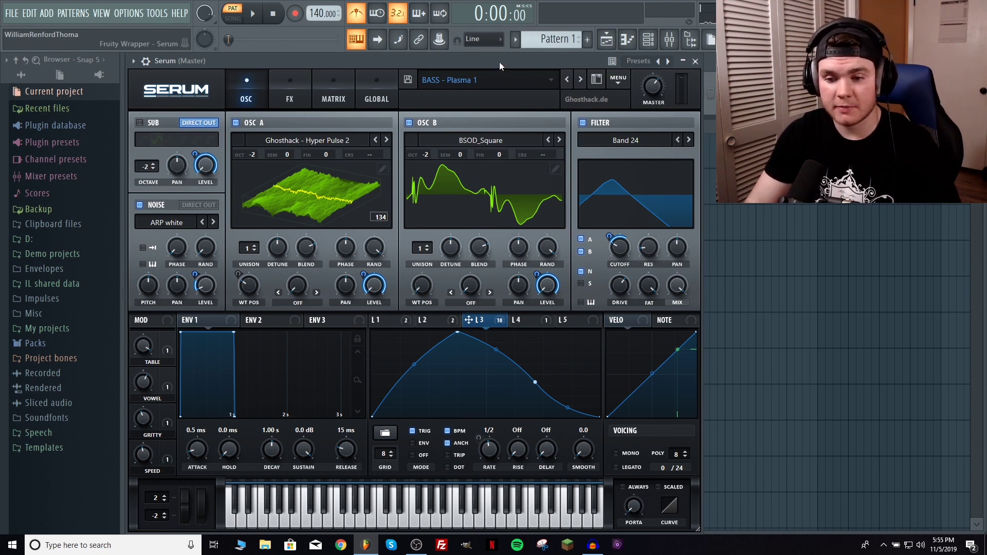
key(c)
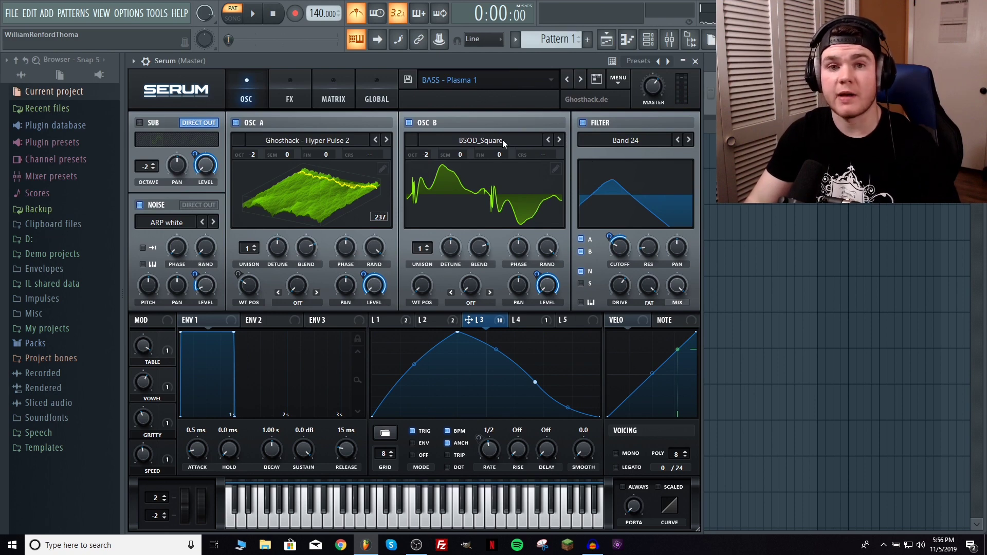
Step: Examine how the Vowel macro modulates the filter cutoff and the Table macro modulates oscillator A's wavetable position
click(164, 391)
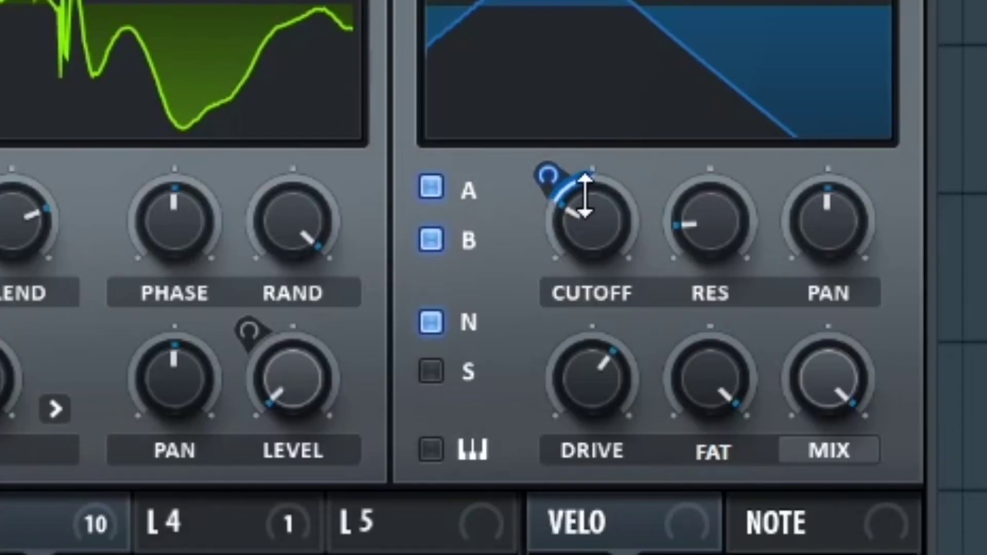
drag(552, 185, 551, 187)
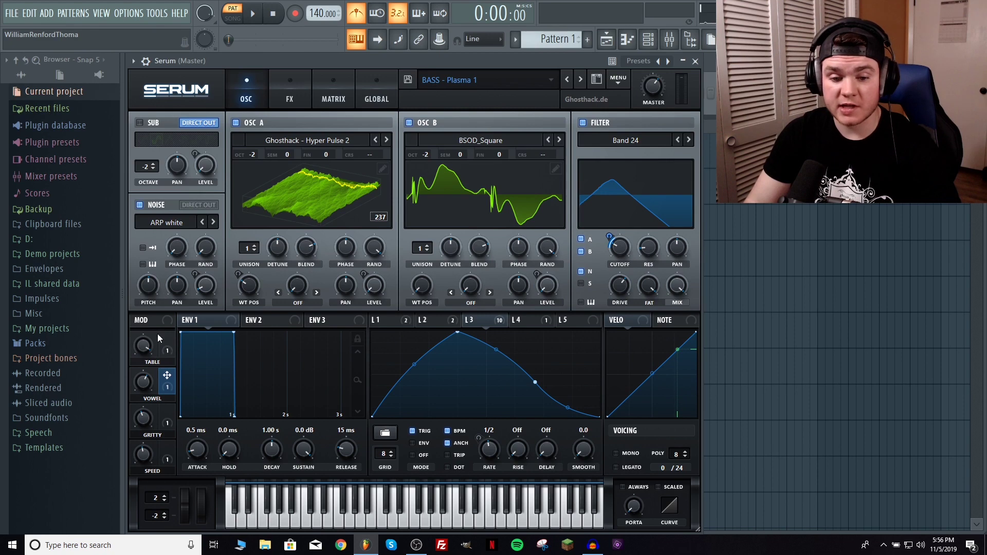
mouse_move(166, 349)
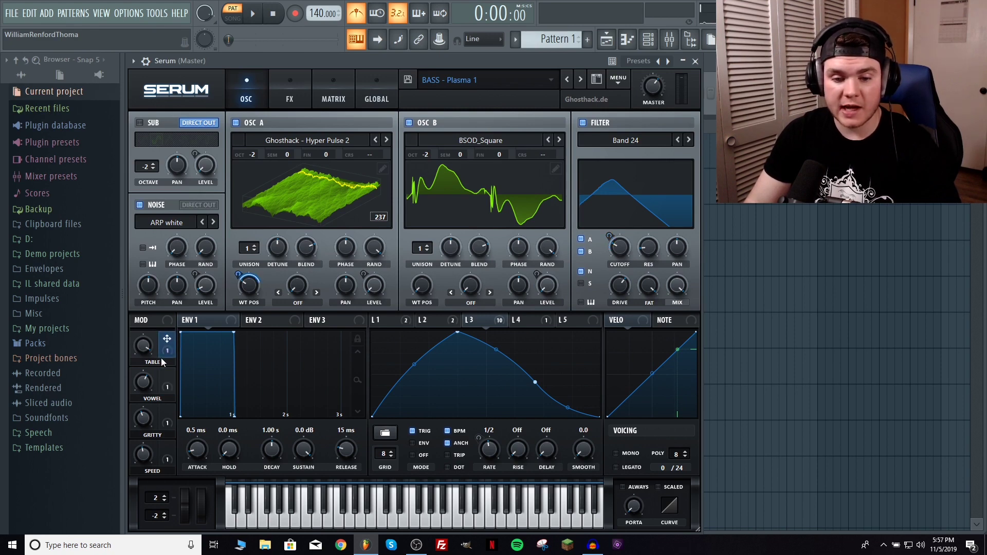
right_click(247, 292)
click(303, 182)
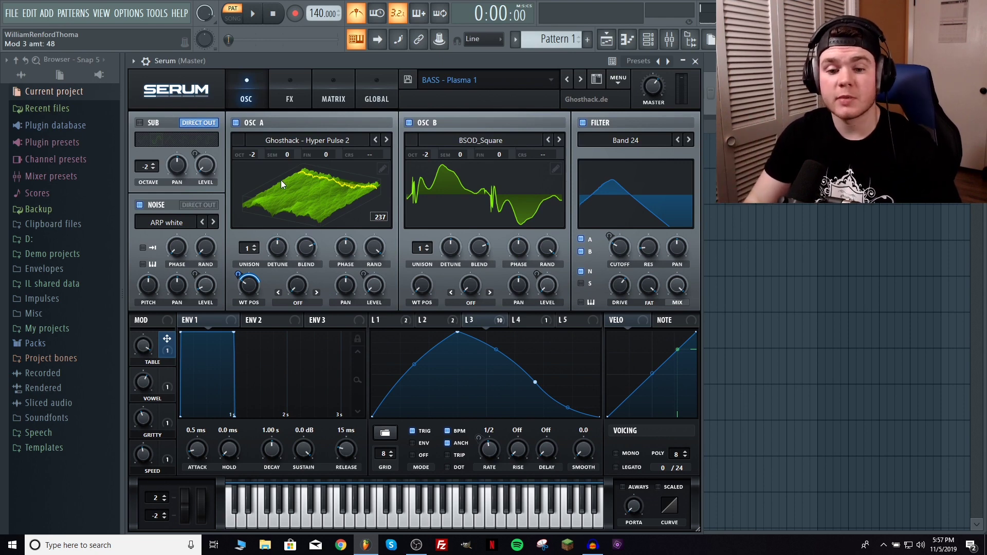
click(307, 190)
click(305, 205)
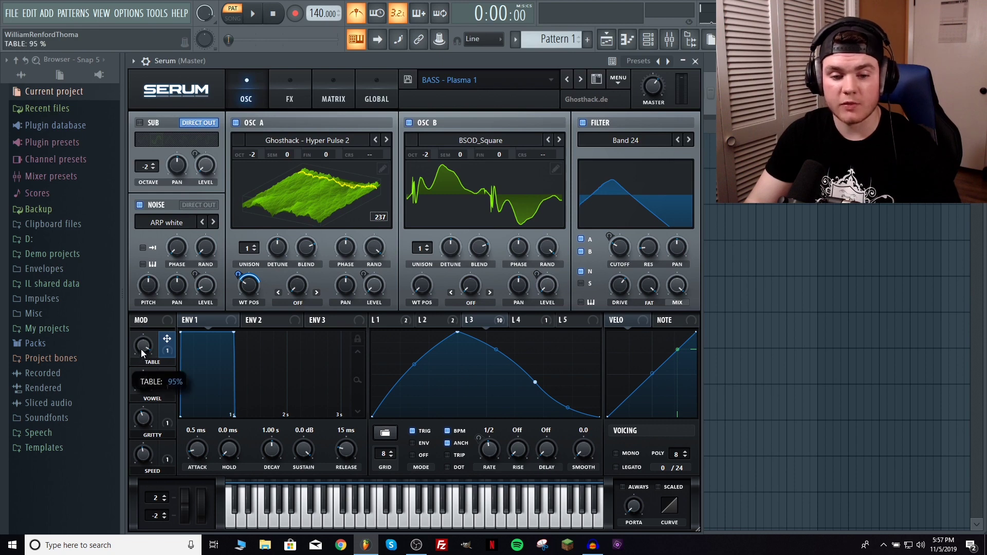
key(b)
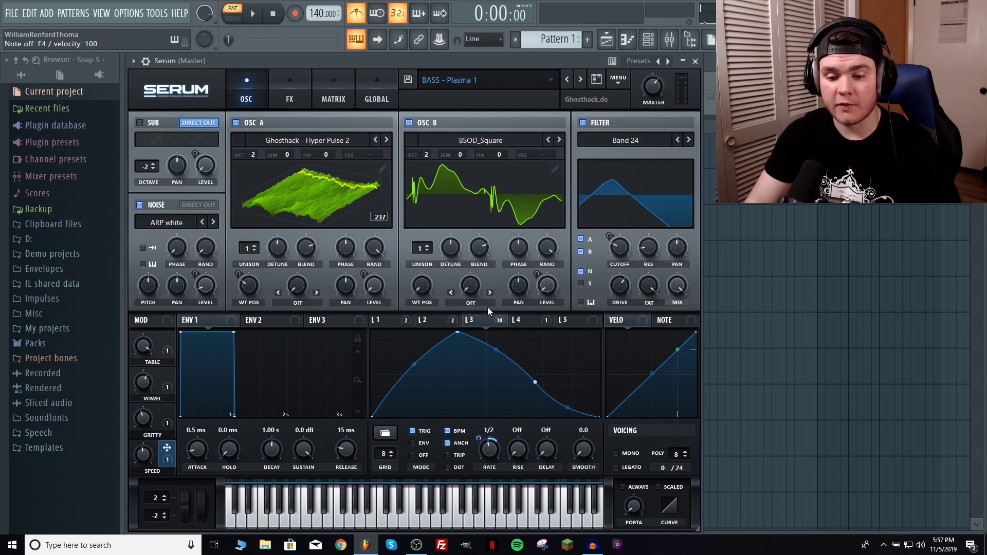
Step: Compare LFO 4 with LFO 3, set the Speed macro to 45%, and audition its effect on the LFO 3 rate
click(518, 322)
click(494, 322)
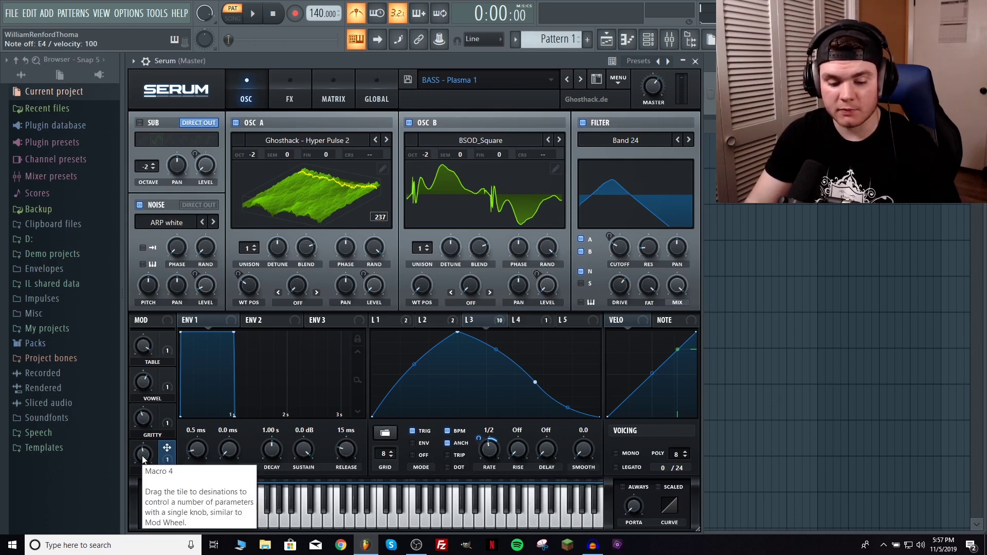
mouse_move(143, 457)
mouse_down()
mouse_move(152, 365)
mouse_move(145, 474)
mouse_up()
key(c)
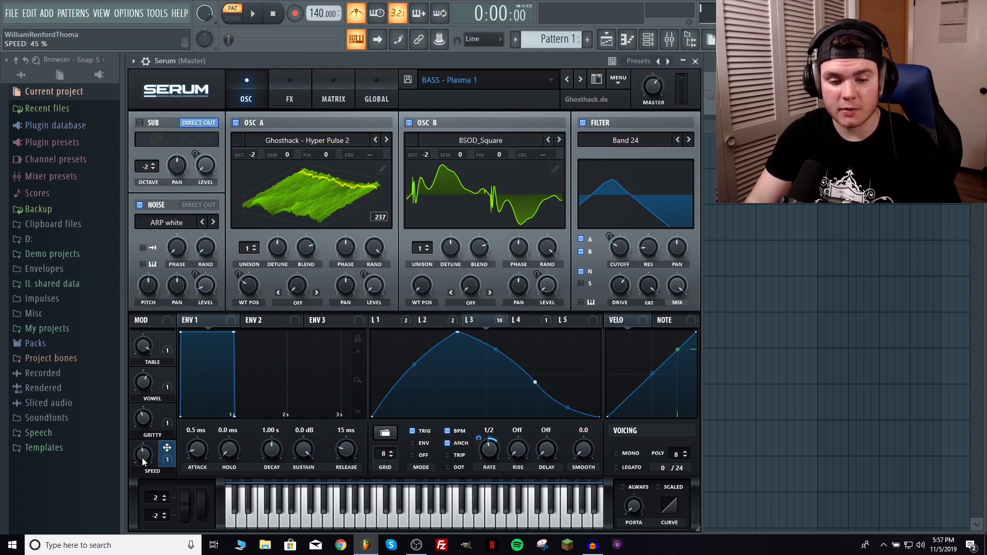
key(c)
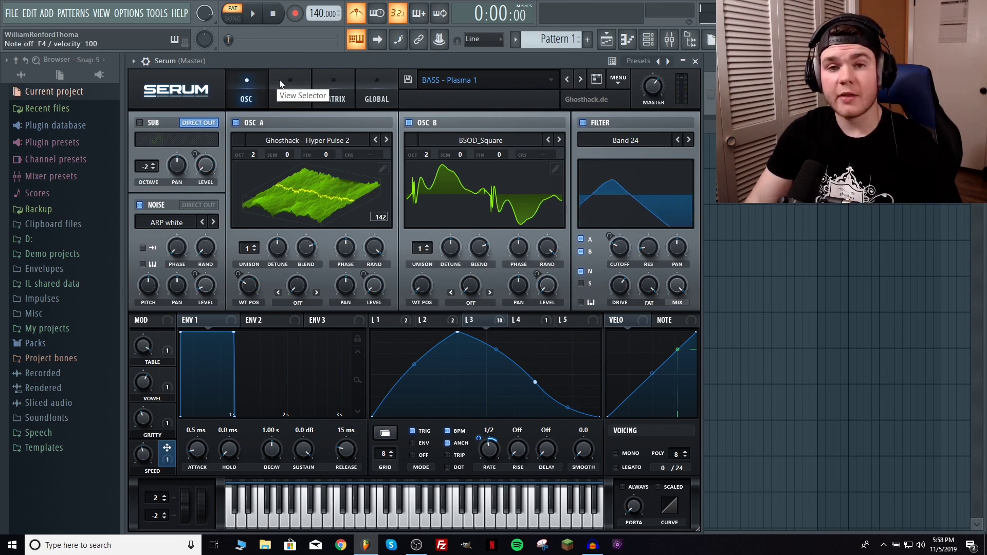
Step: Enable the phaser in the effects rack, audition the patch, and check which modulator is assigned to its feedback
click(280, 79)
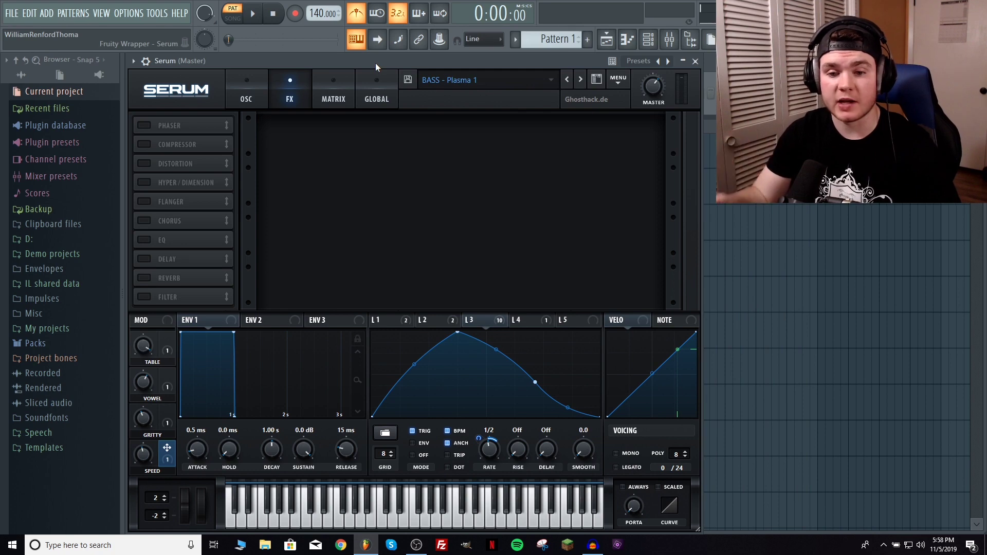
click(145, 126)
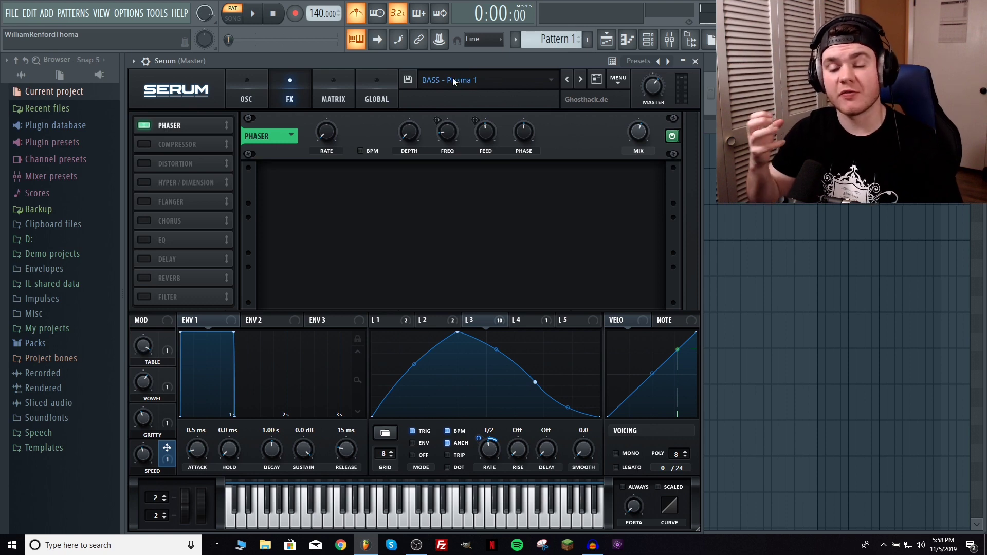
key(c)
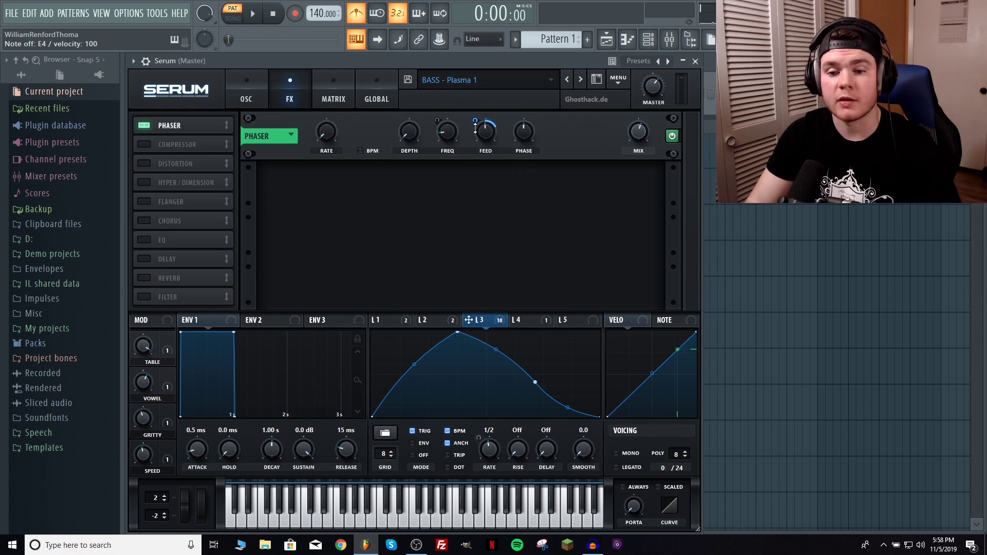
mouse_move(475, 128)
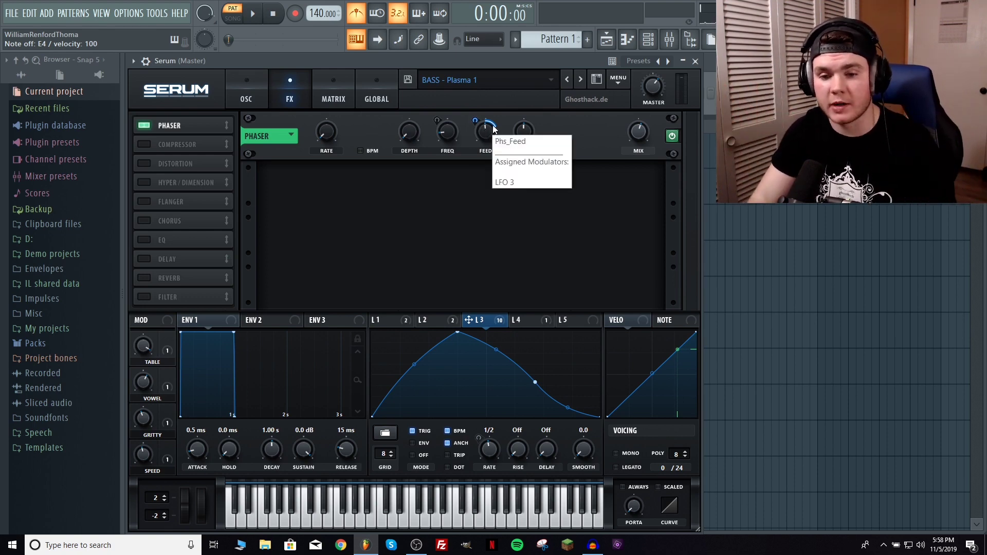
Step: Inspect LFO 2's modulation of the phaser frequency, keep the phaser's depth at 0%, and audition the patch
click(439, 320)
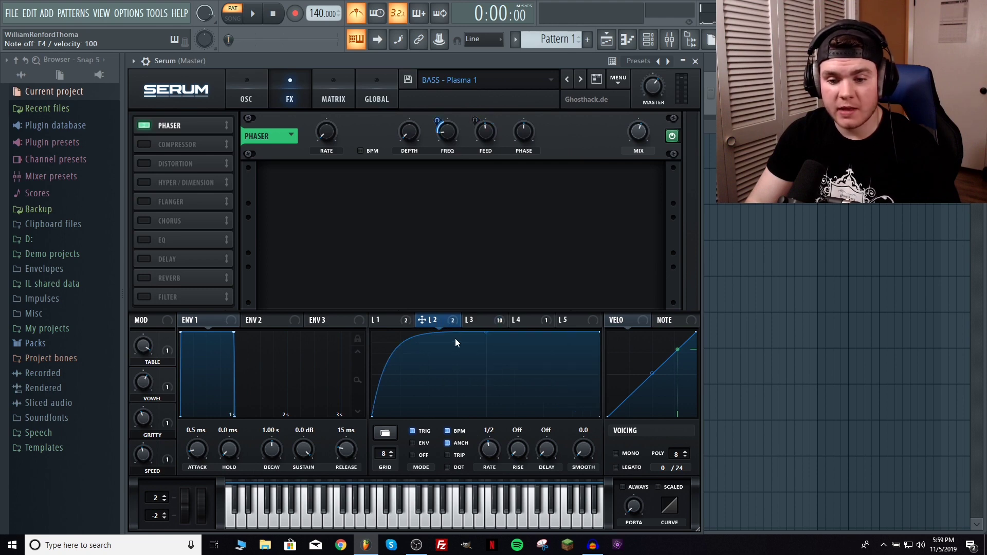
right_click(451, 135)
key(Escape)
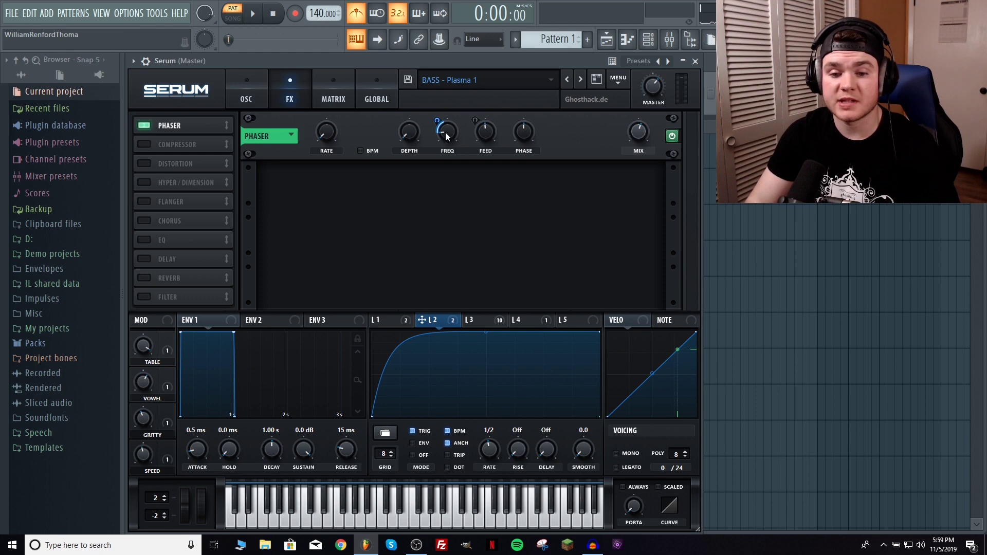
drag(328, 134, 324, 140)
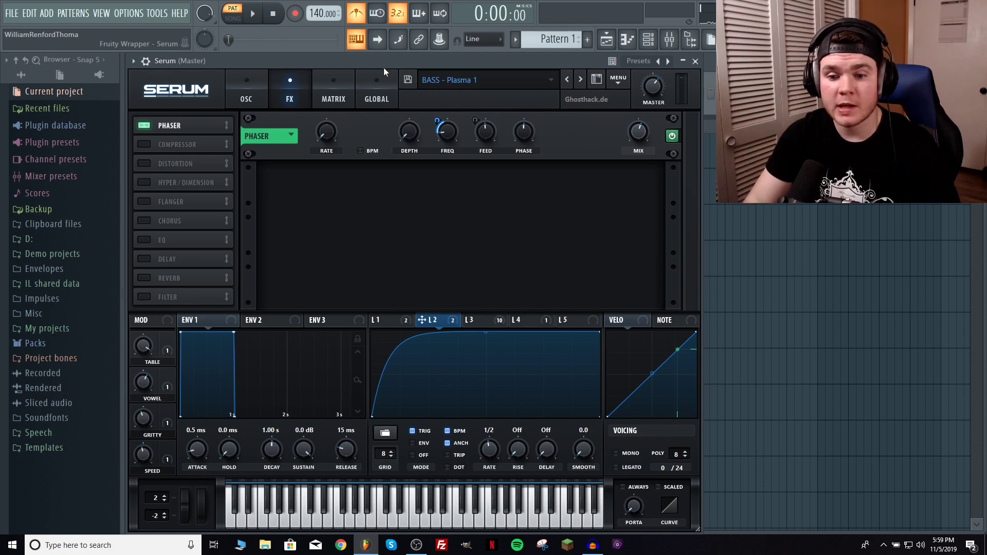
drag(411, 134, 409, 151)
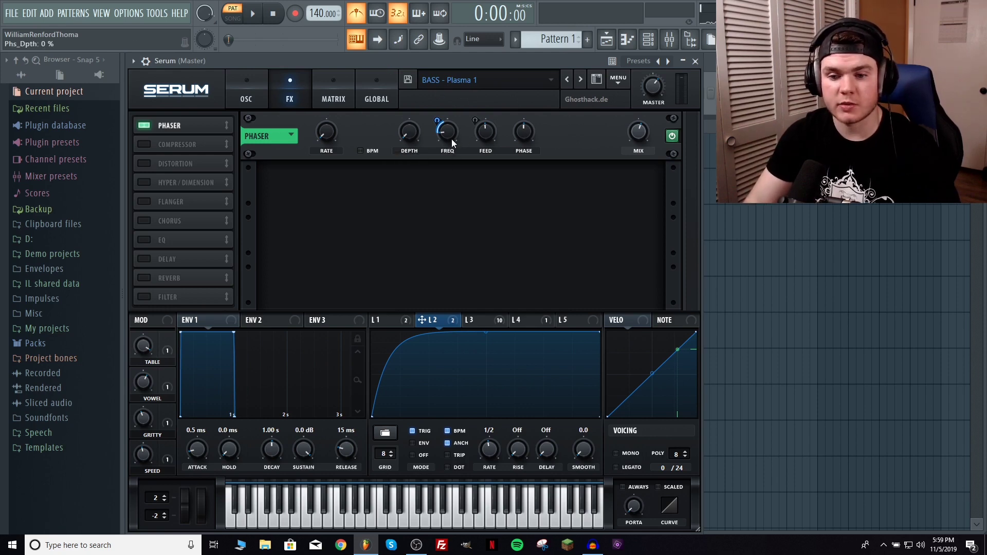
mouse_move(452, 144)
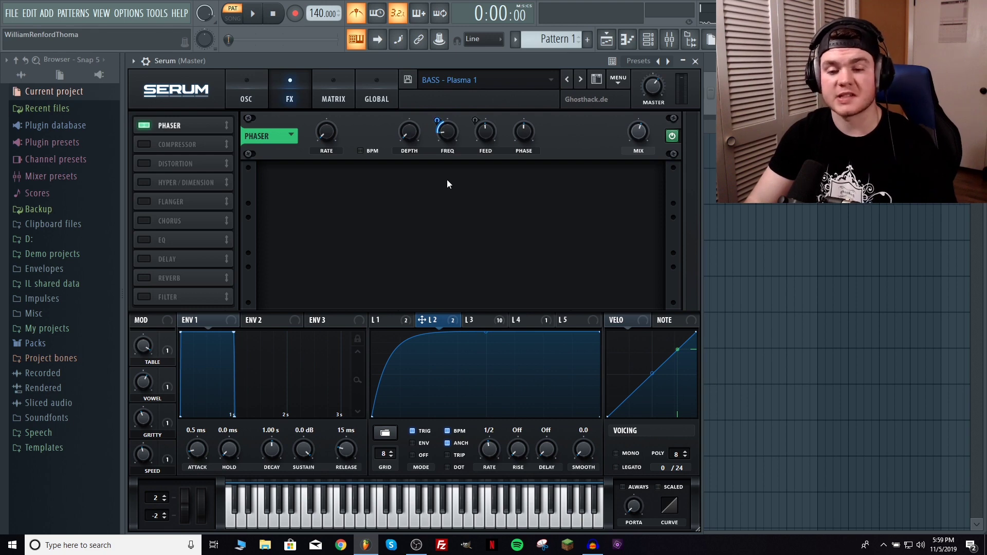
key(c)
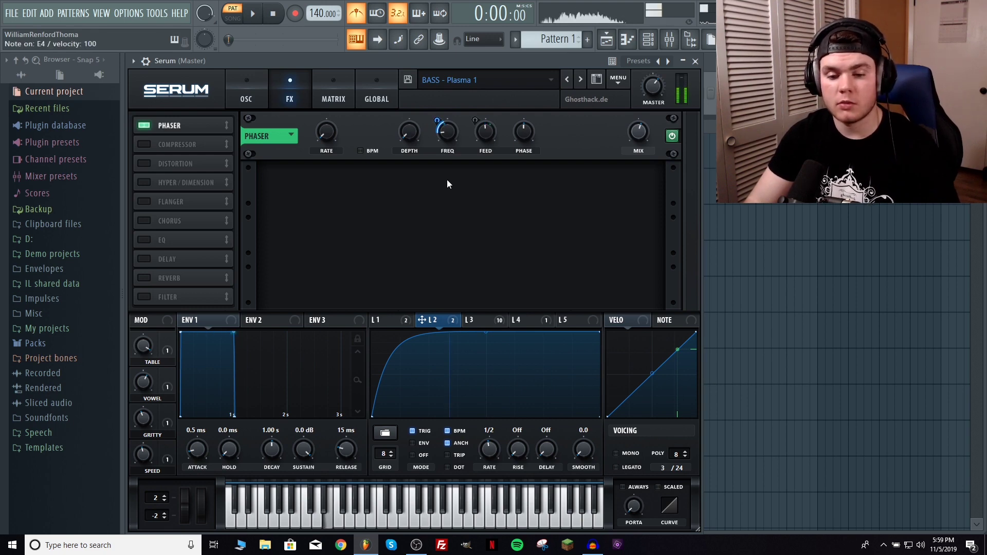
Step: Enable the multiband compressor and audition the patch with it
click(171, 145)
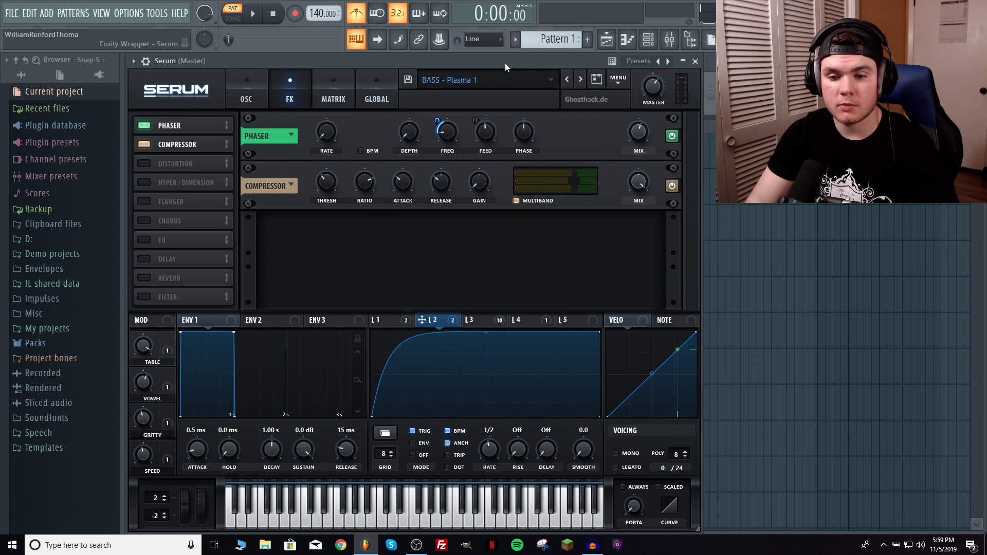
key(c)
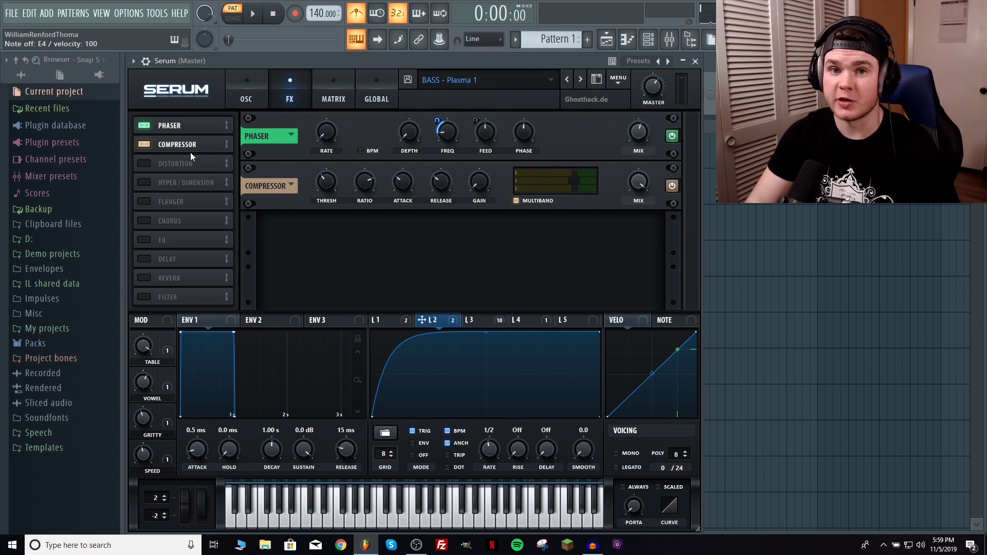
Step: Enable the Downsample distortion, revisit the oscillator page, and switch the distortion off to hear the patch without it
click(144, 164)
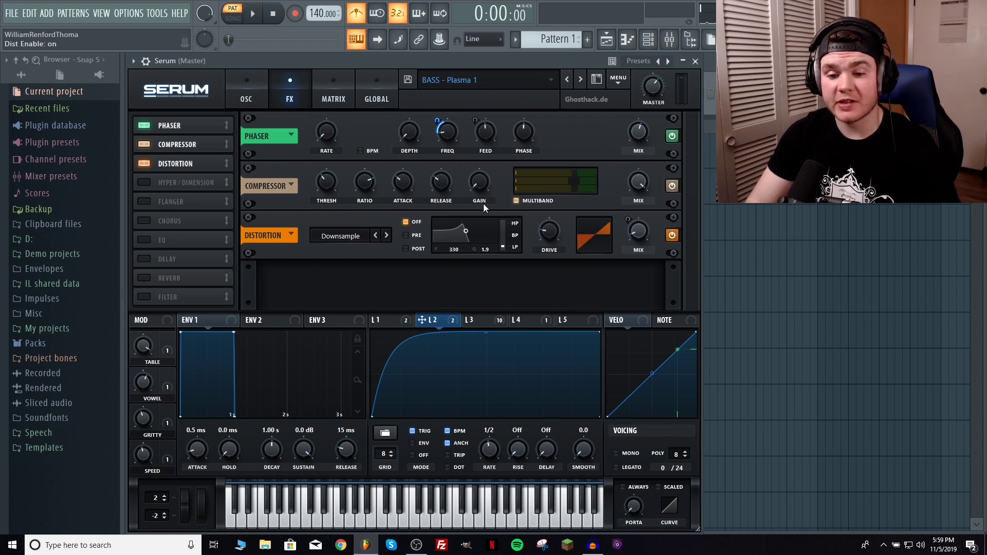
click(257, 91)
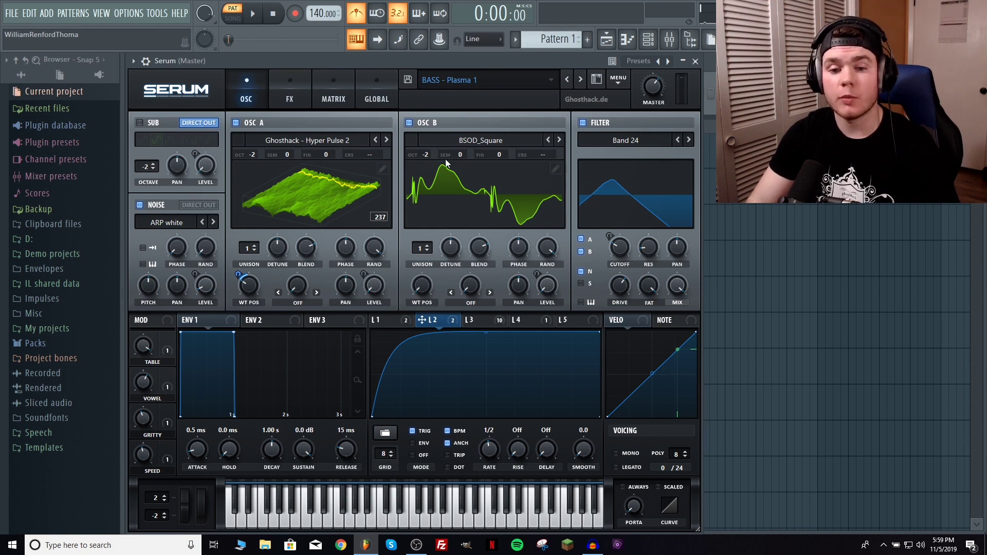
click(304, 83)
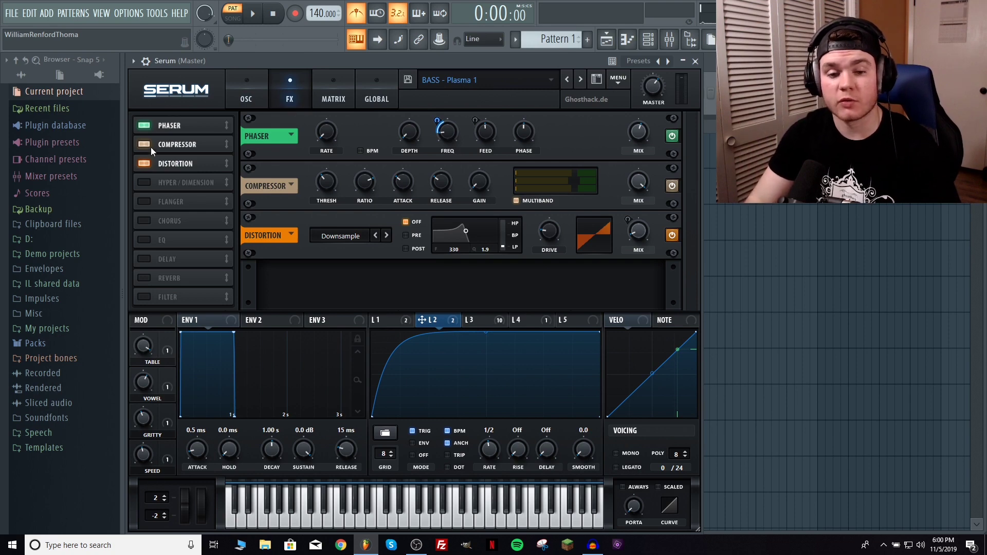
click(145, 163)
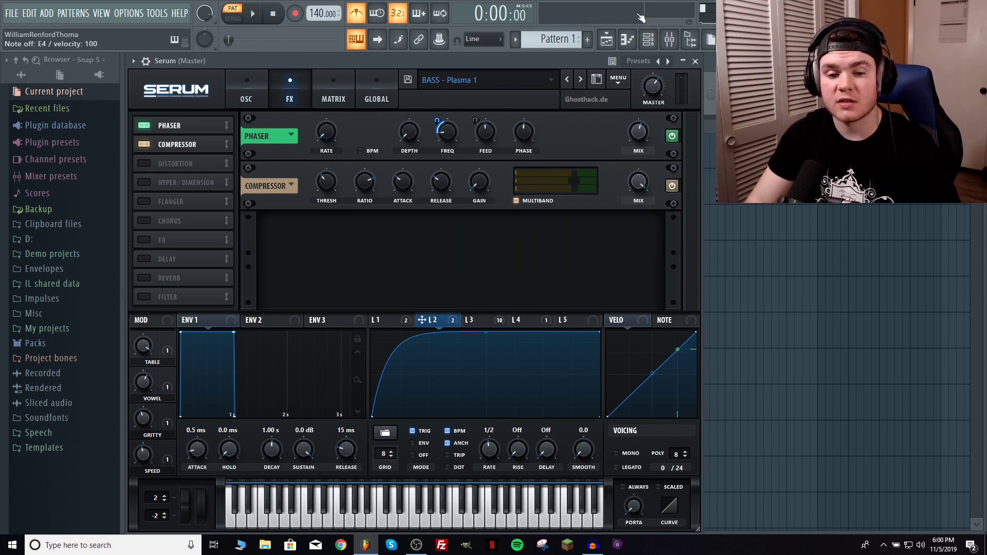
Step: Switch the Downsample distortion back on, then enable Hyper/Dimension and inspect its mix and size settings
click(145, 164)
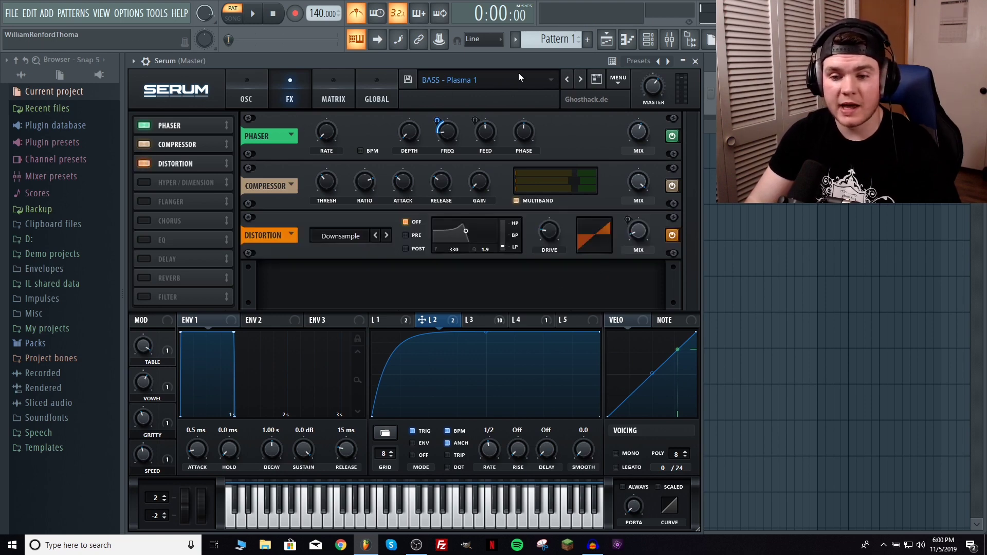
key(c)
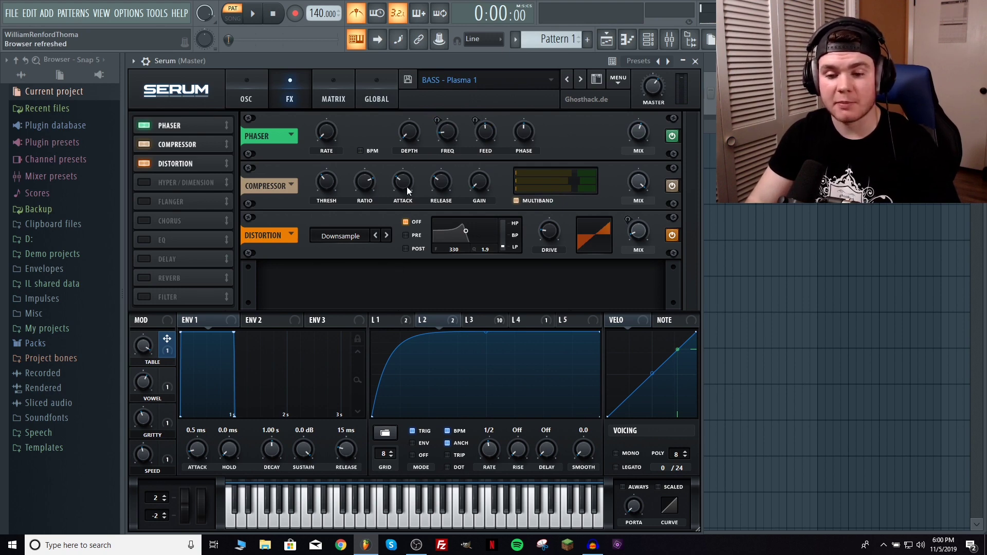
click(149, 181)
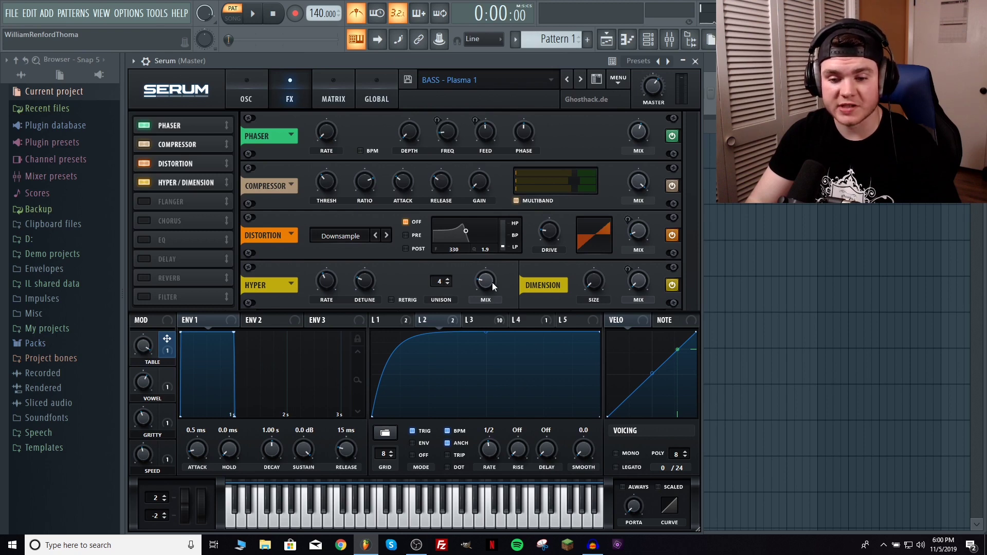
mouse_move(486, 284)
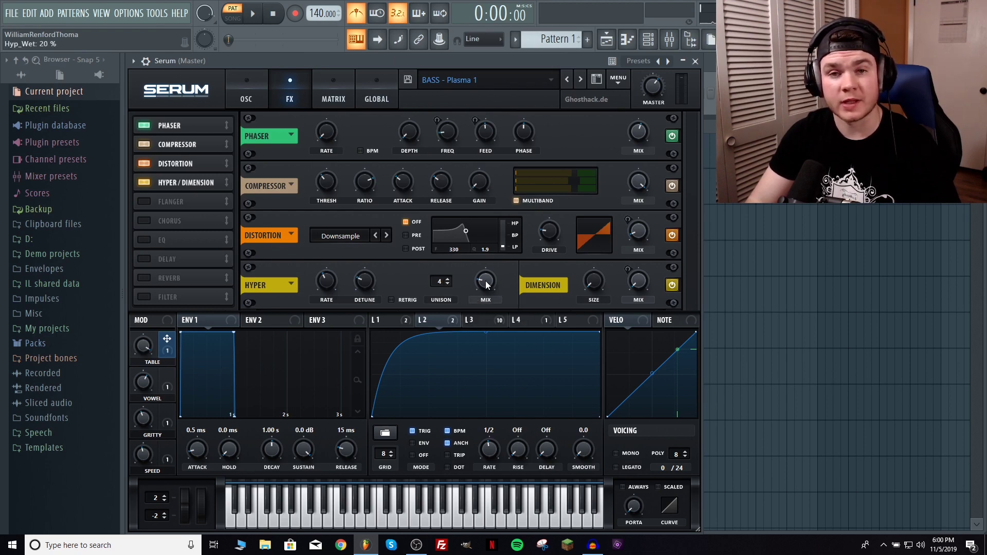
click(594, 286)
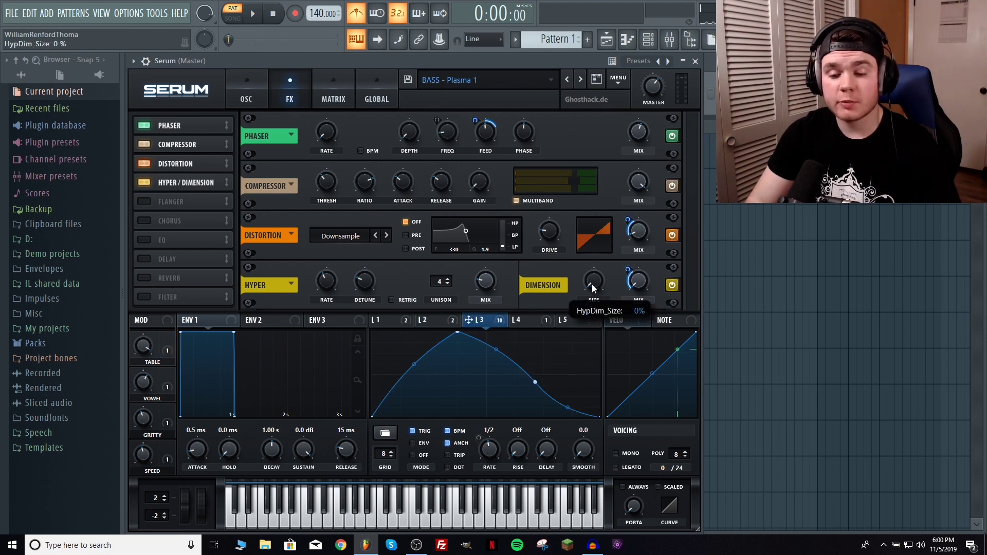
click(643, 286)
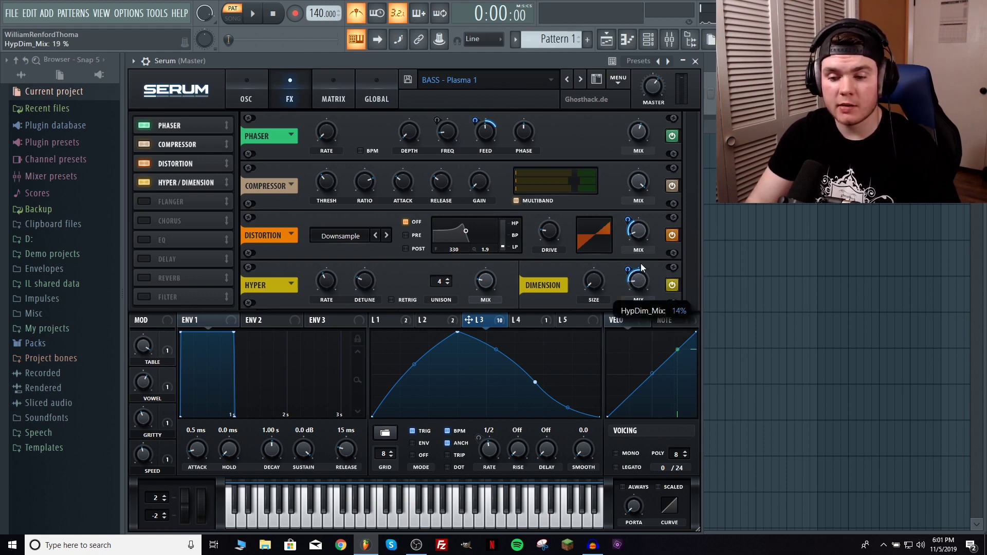
Step: Bypass LFO 3's modulation of the Dimension mix, then re-enable the modulator and audition the patch
right_click(636, 278)
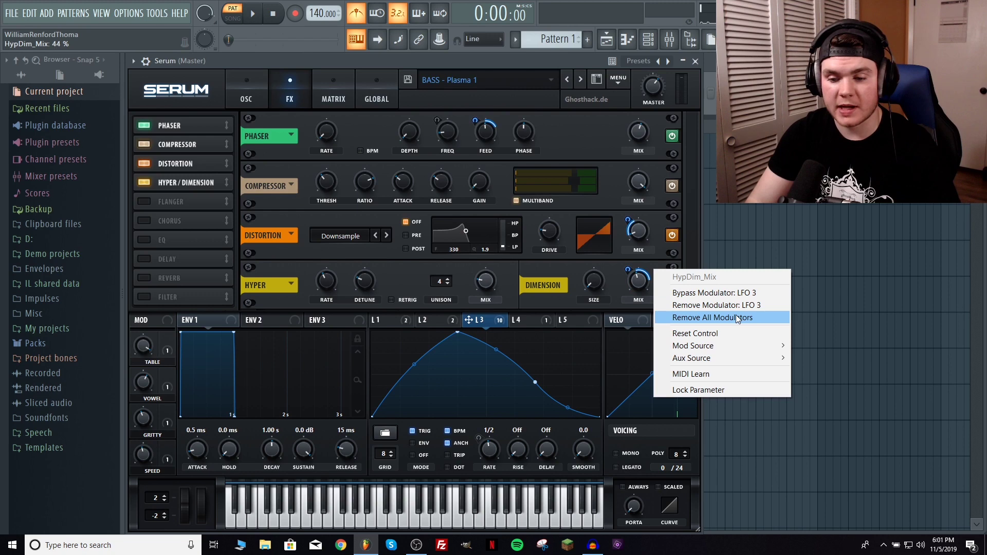
click(691, 292)
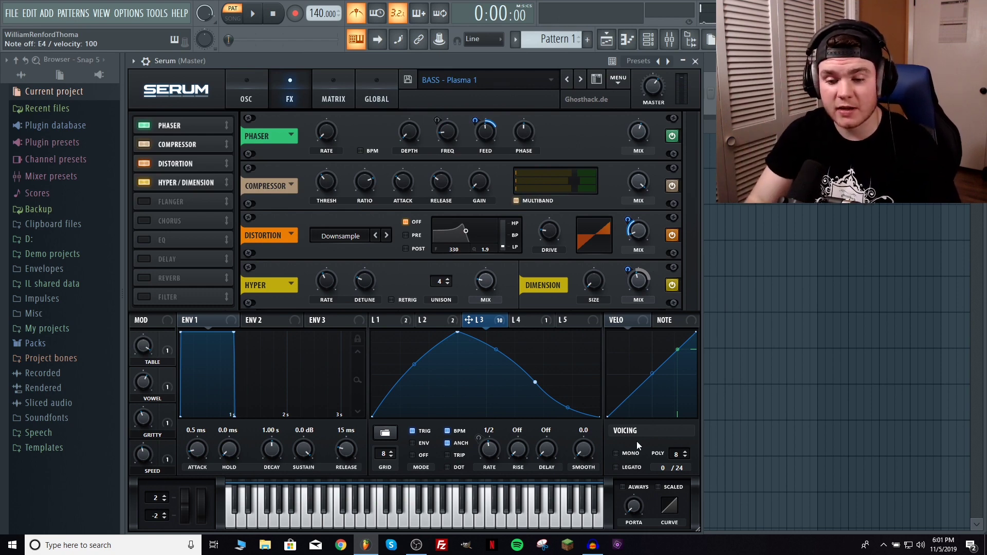
right_click(641, 287)
click(684, 288)
key(c)
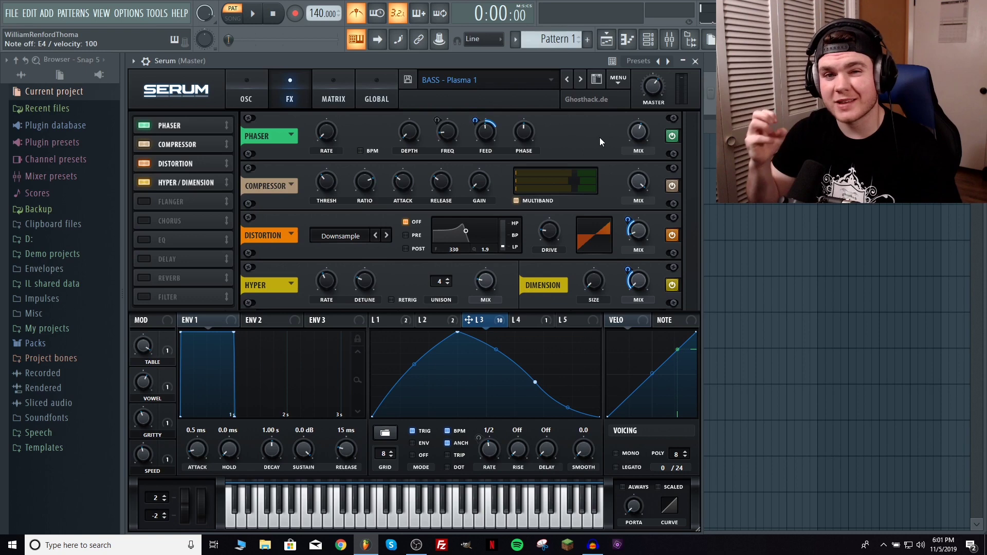
Step: Enable the flanger, check its mix control, and audition the patch with it
click(144, 202)
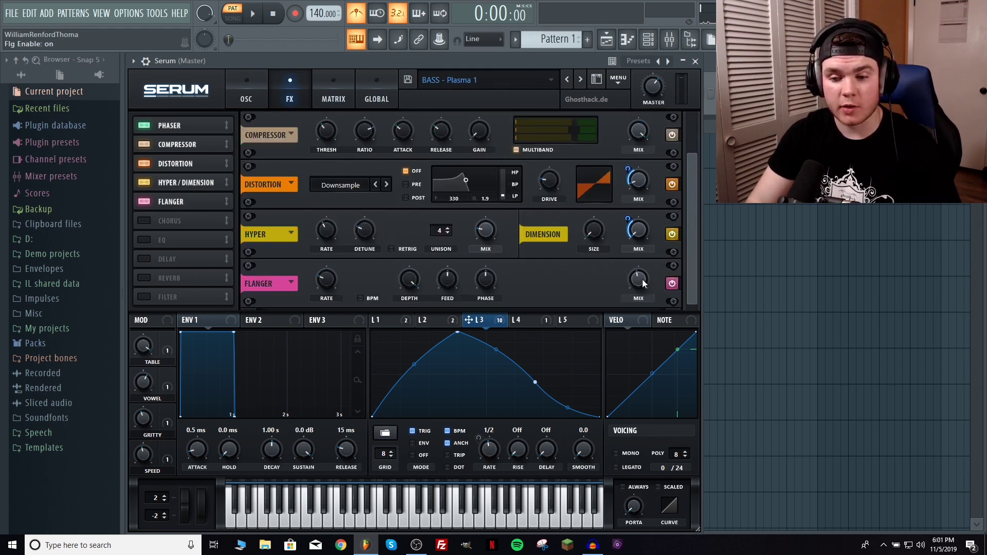
mouse_move(643, 279)
mouse_down()
mouse_move(649, 217)
mouse_move(636, 278)
mouse_up()
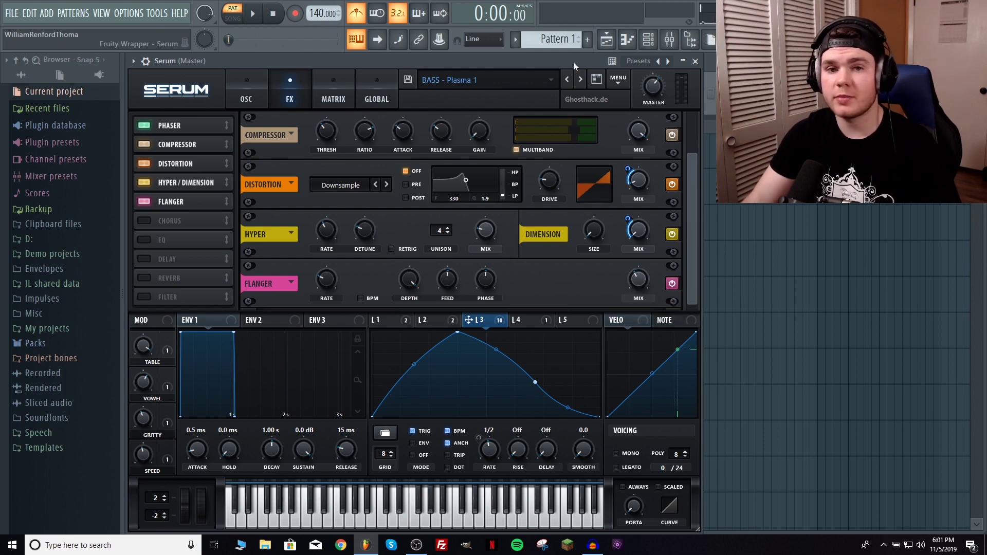
key(c)
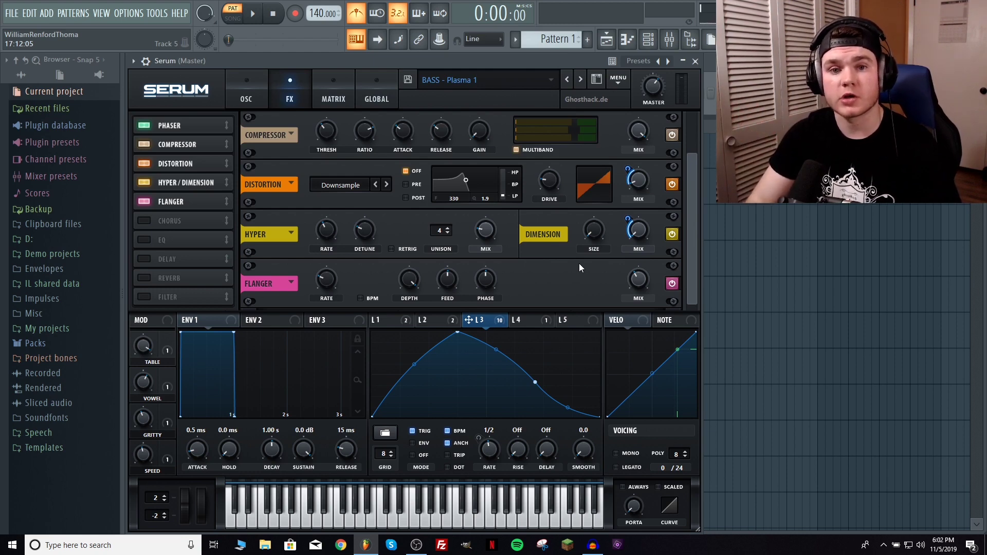
Step: Enable the chorus, audition it at 100% mix, and bring its mix down to 28%
click(198, 225)
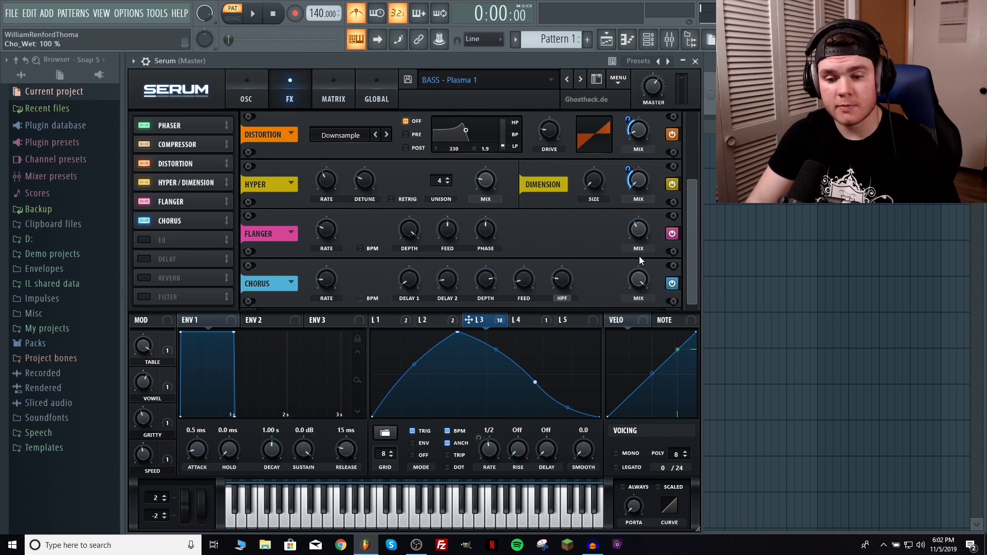
key(c)
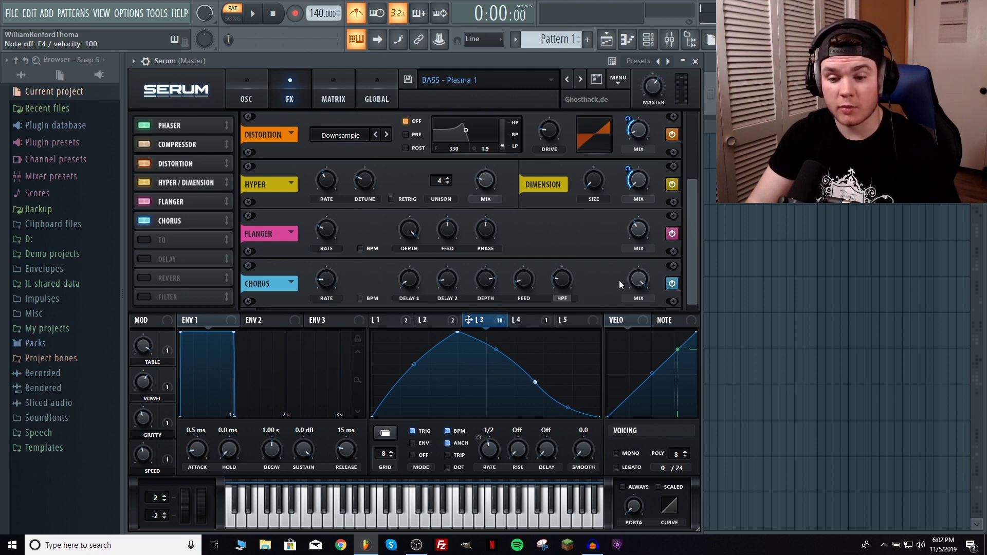
click(566, 297)
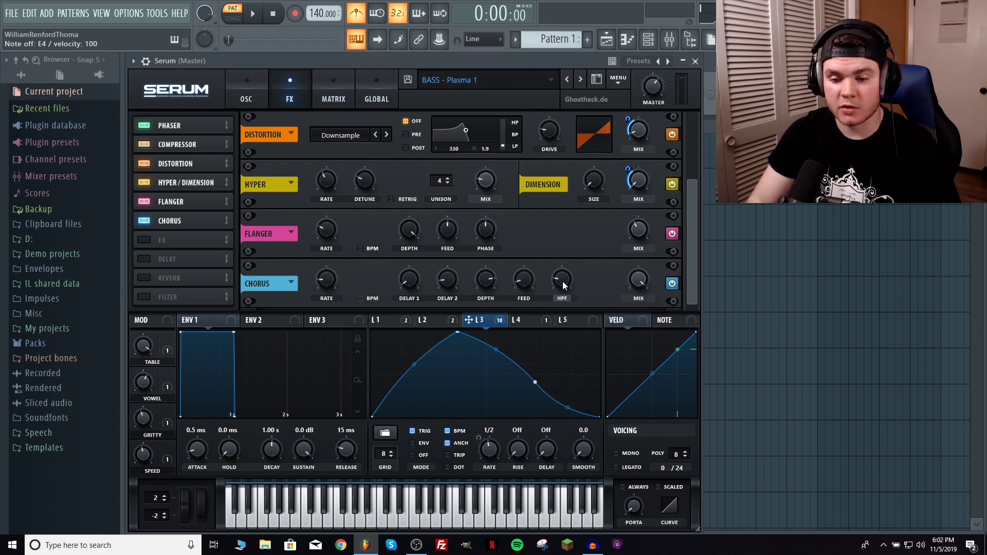
click(641, 282)
drag(640, 281, 635, 354)
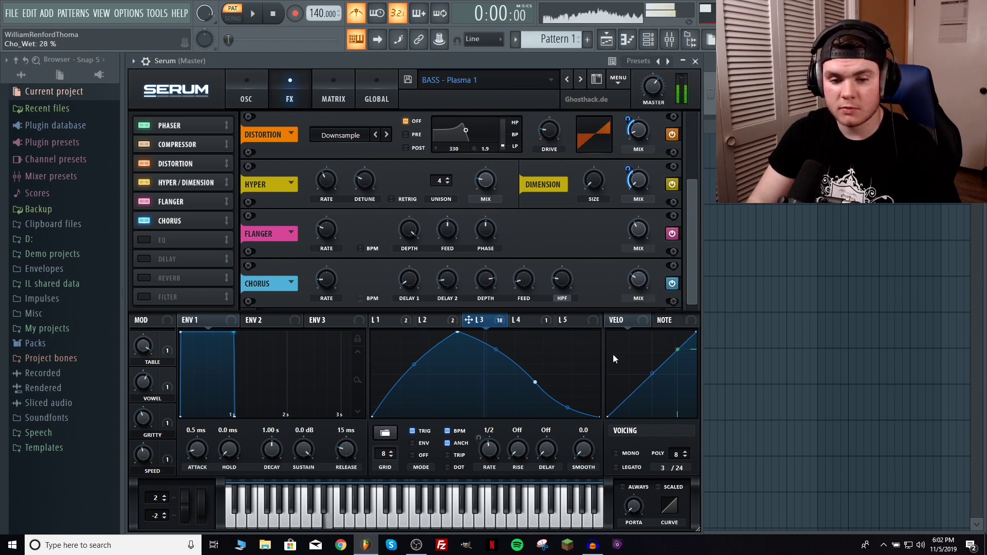
key(c)
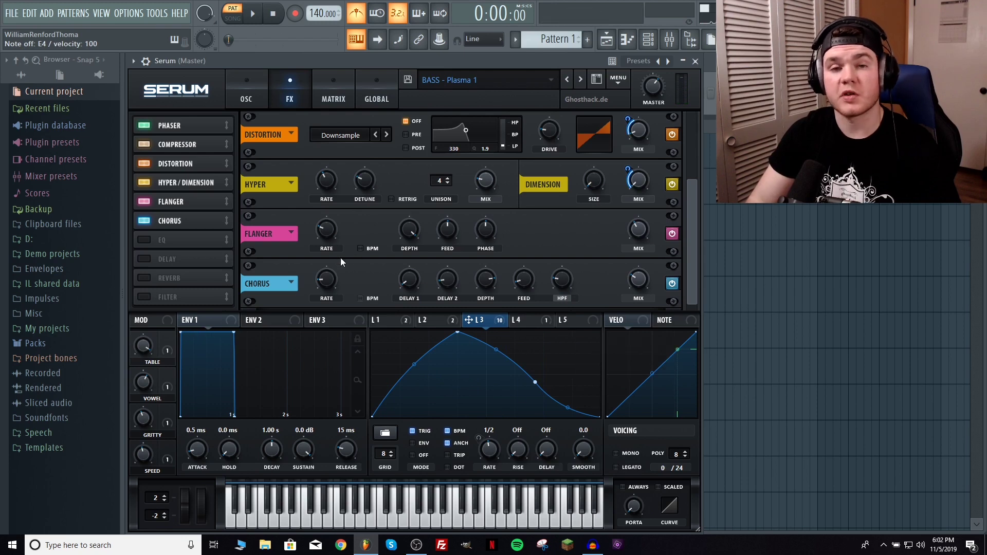
Step: Enable the EQ, revisit the compressor earlier in the effects chain, and audition the patch with the EQ on
click(144, 240)
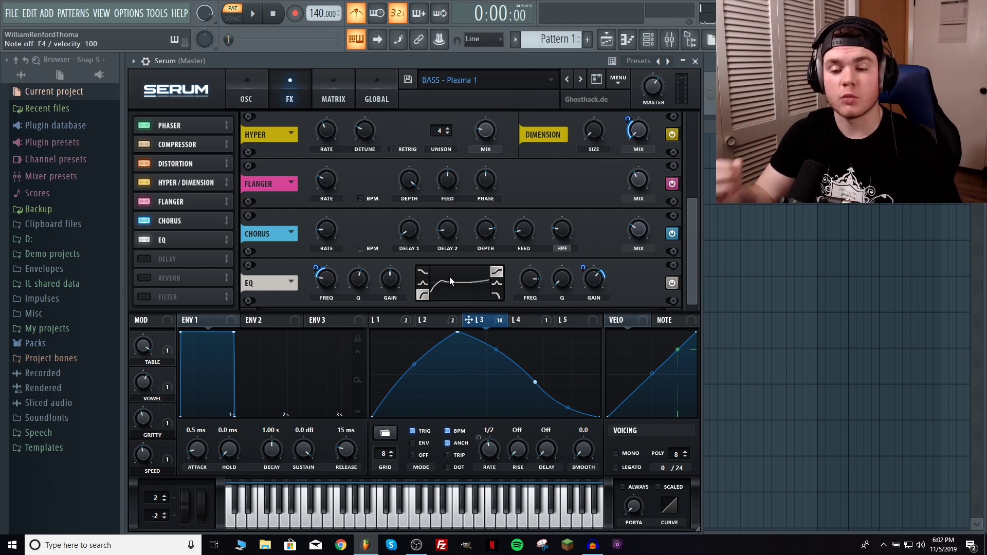
click(197, 146)
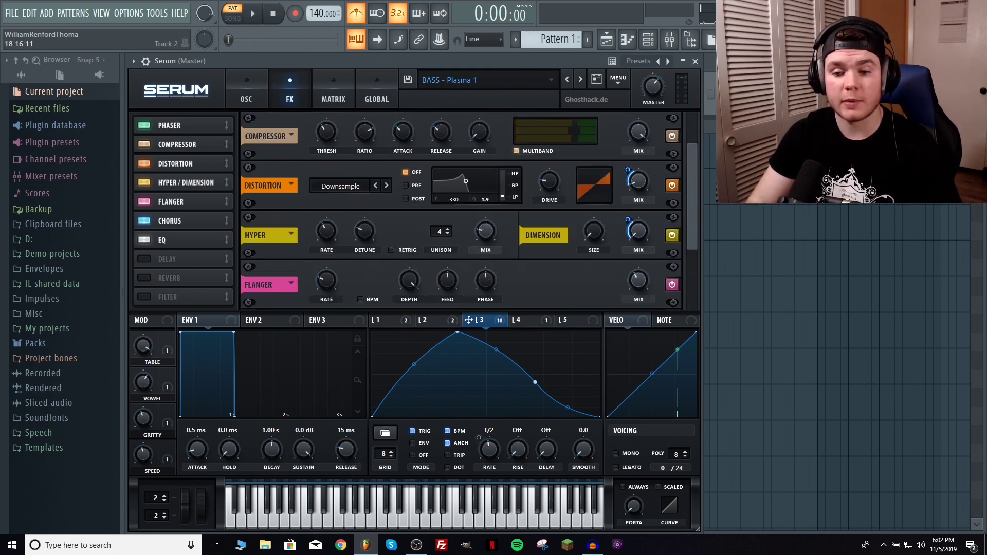
drag(692, 158, 695, 315)
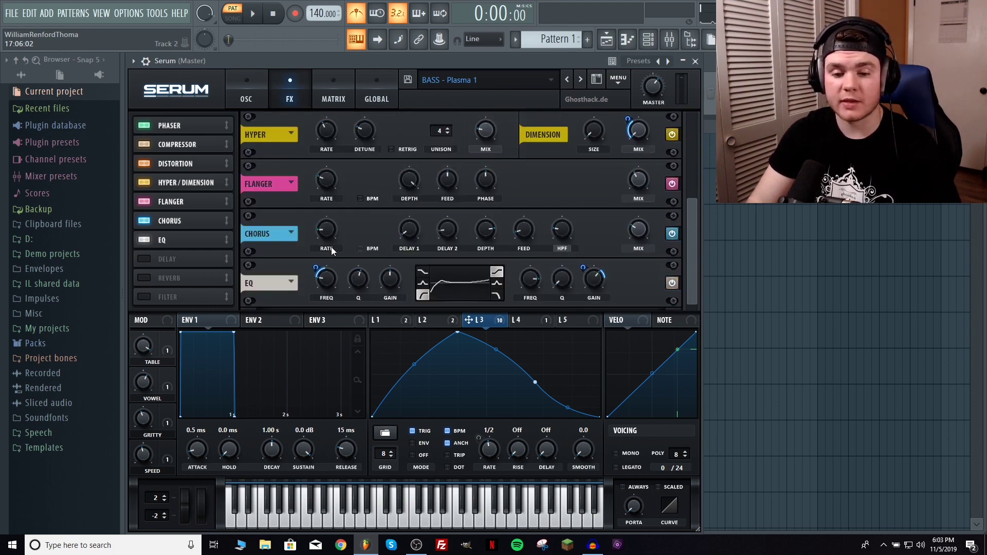
key(c)
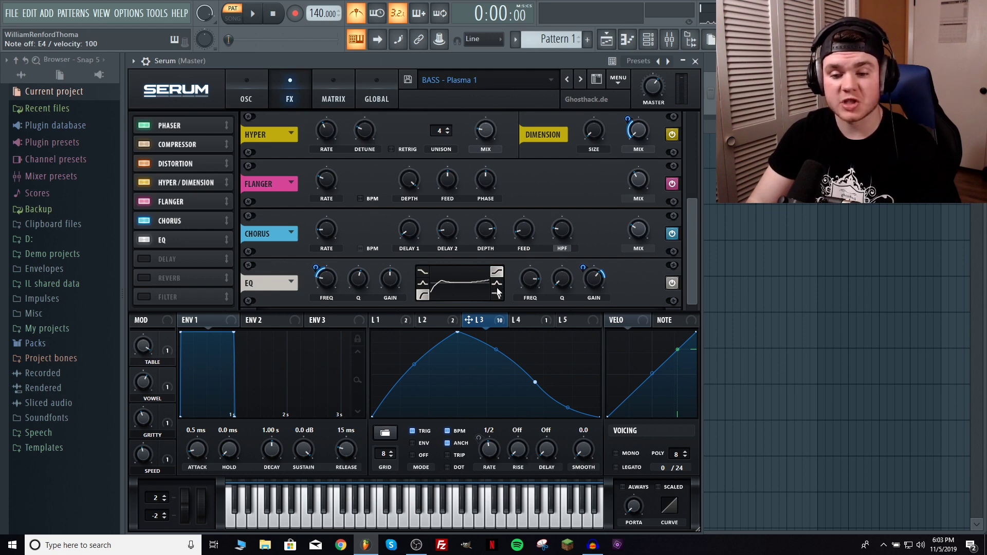
mouse_move(596, 286)
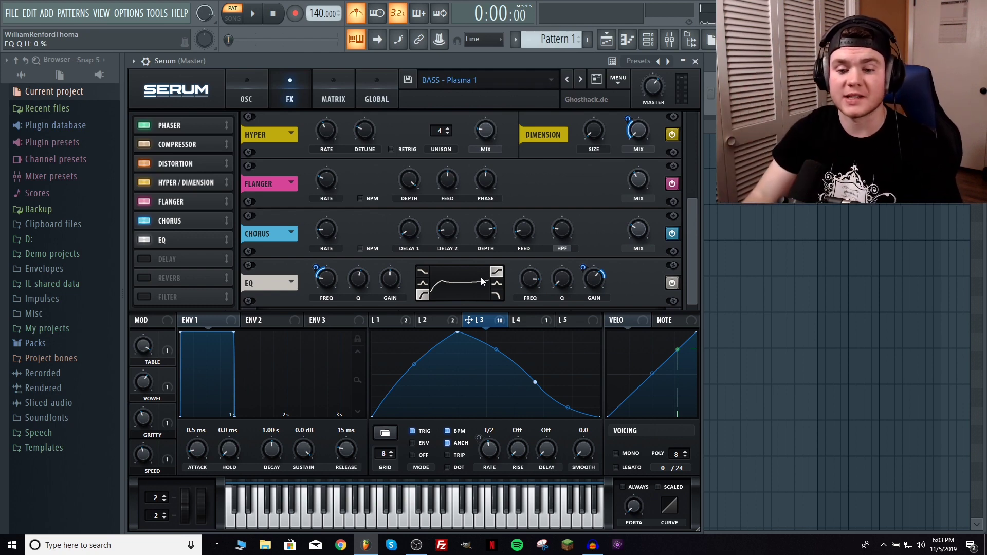
key(v)
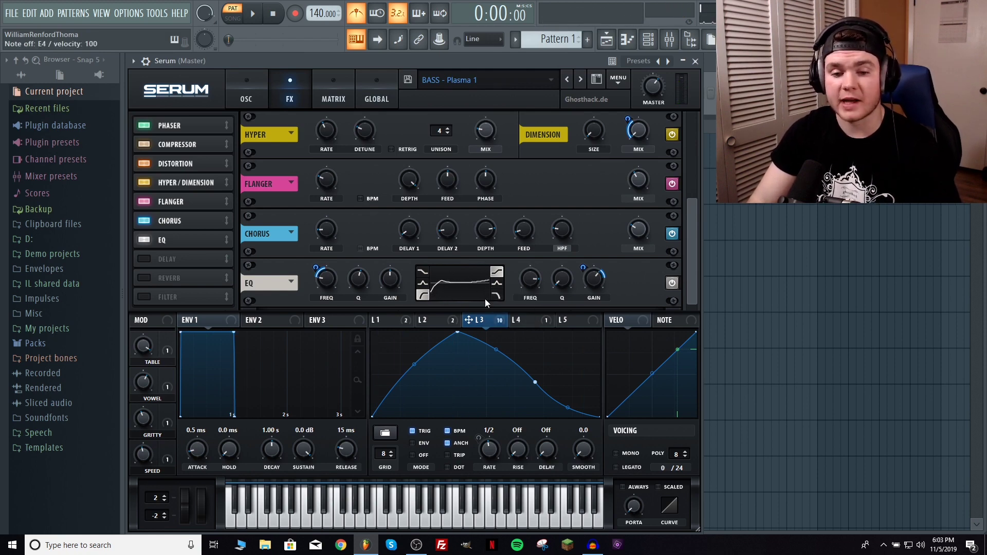
Step: Enable the ping-pong delay, audition it at 100% mix, and bring its mix back down
click(145, 261)
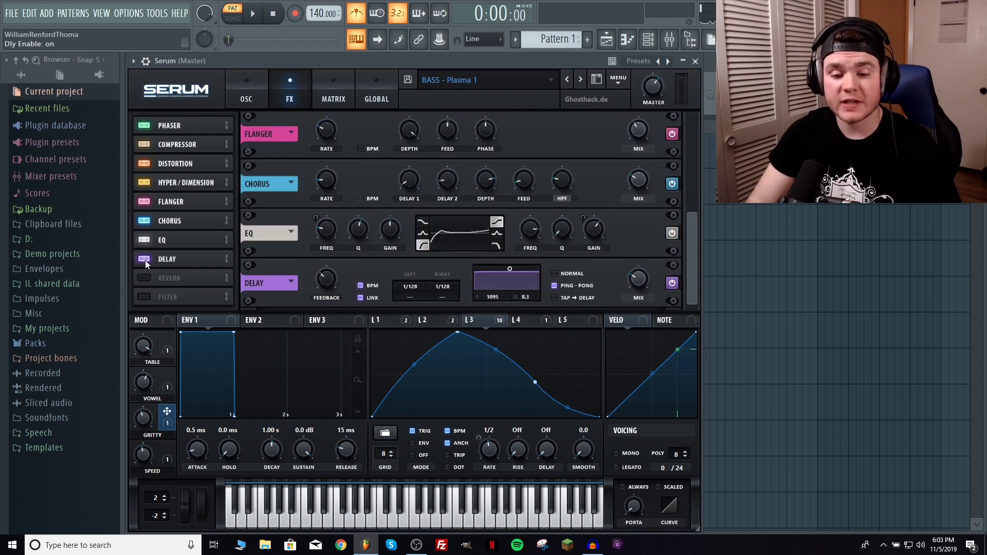
drag(693, 223, 691, 267)
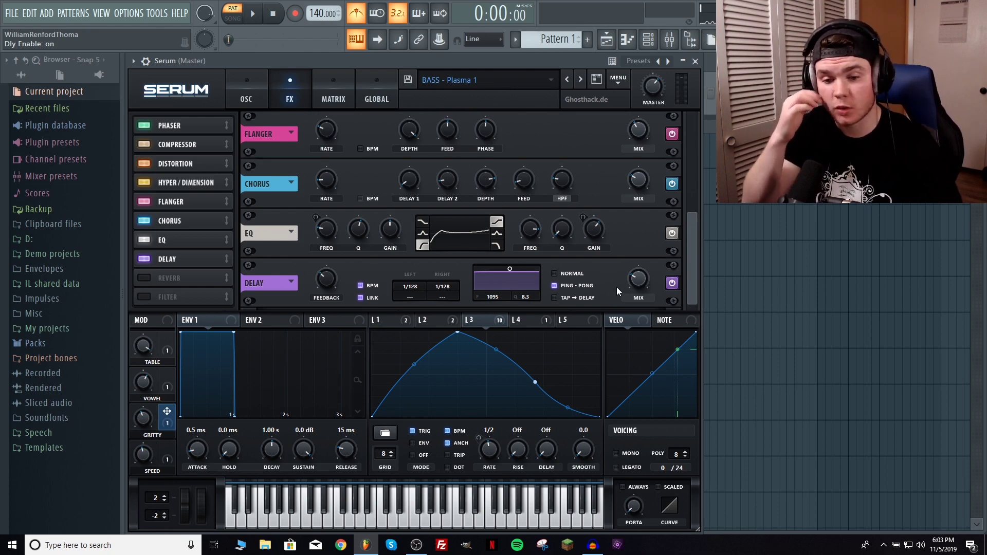
click(636, 283)
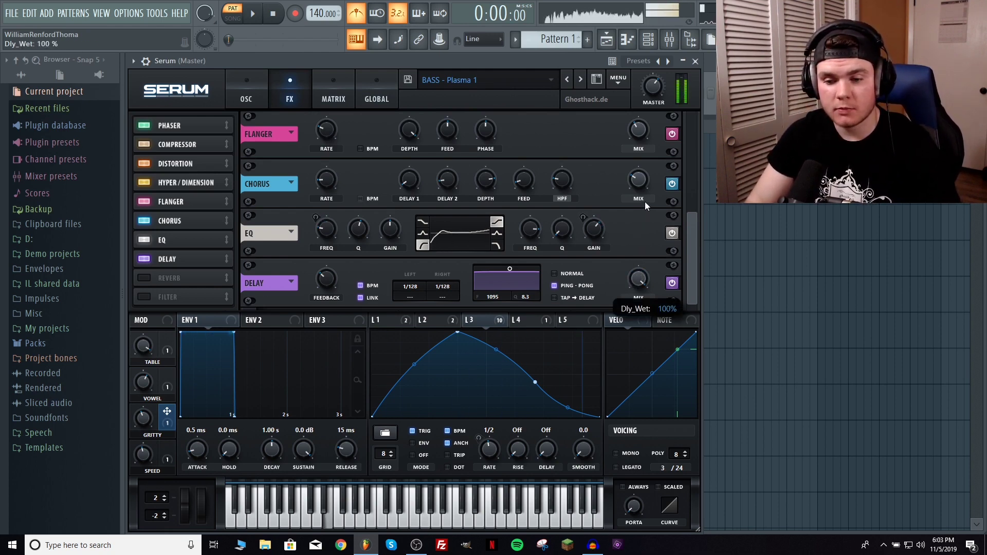
drag(647, 190, 640, 285)
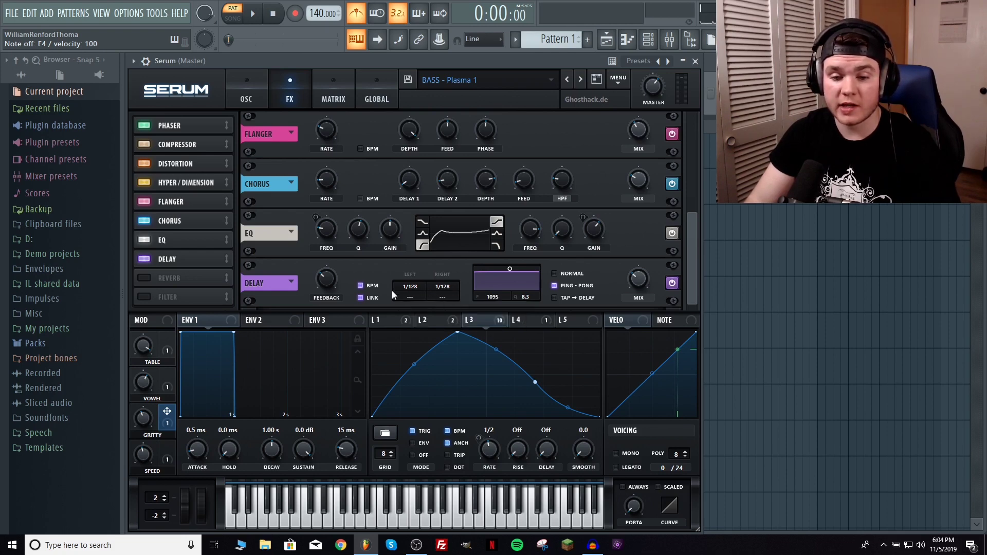
Step: Raise the delay mix to maximum again to hear its feedback at 34%, then lower the mix
drag(638, 279, 649, 201)
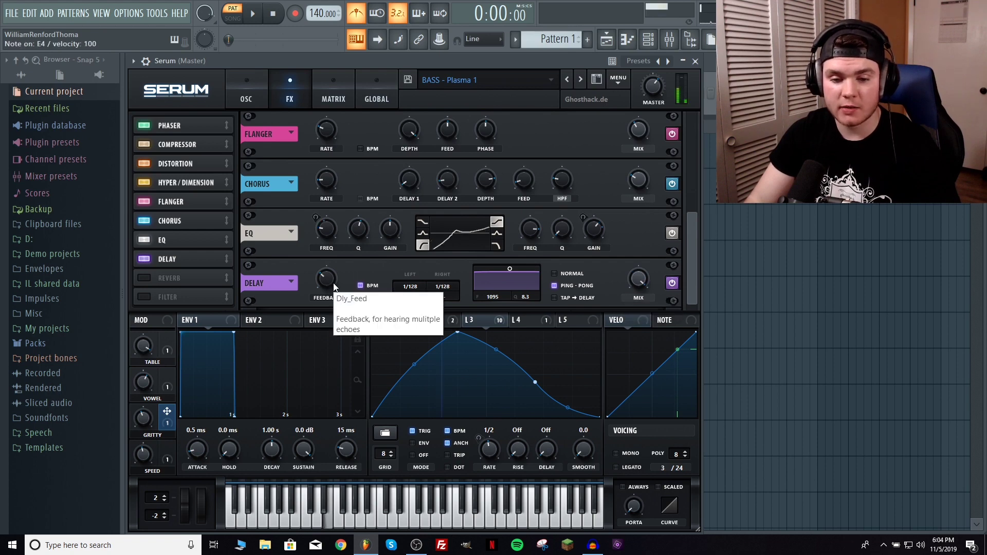
mouse_move(333, 282)
mouse_down()
mouse_move(338, 250)
mouse_move(332, 284)
mouse_up()
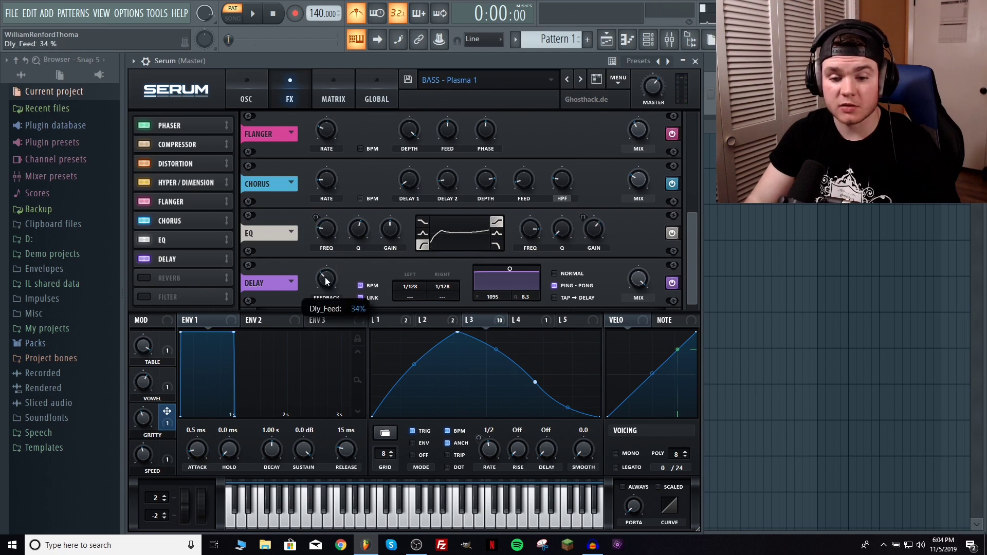
mouse_move(628, 337)
mouse_down()
mouse_move(621, 391)
mouse_move(626, 327)
mouse_move(623, 350)
mouse_up()
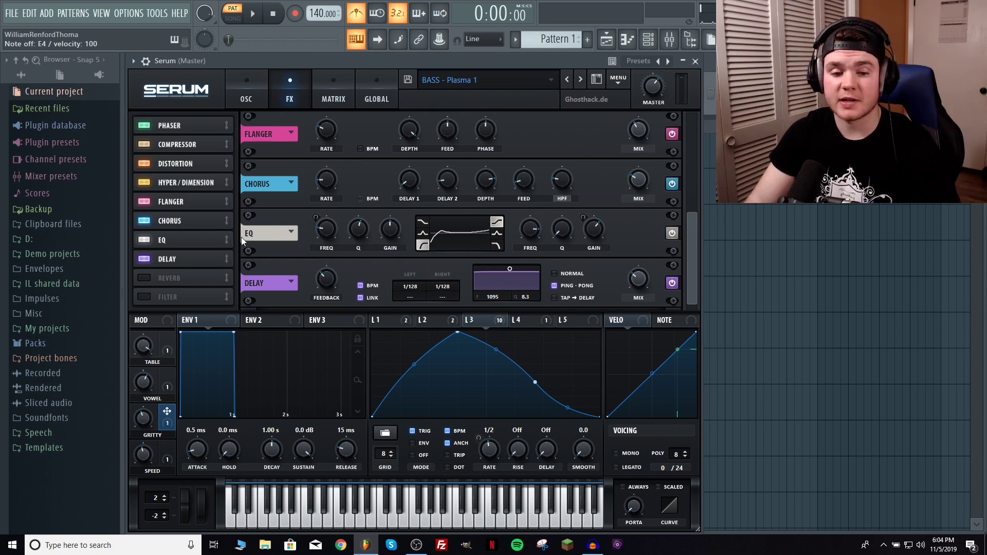
Step: Enable the plate reverb, audition the patch with it, and set the reverb mix to 11%
click(145, 278)
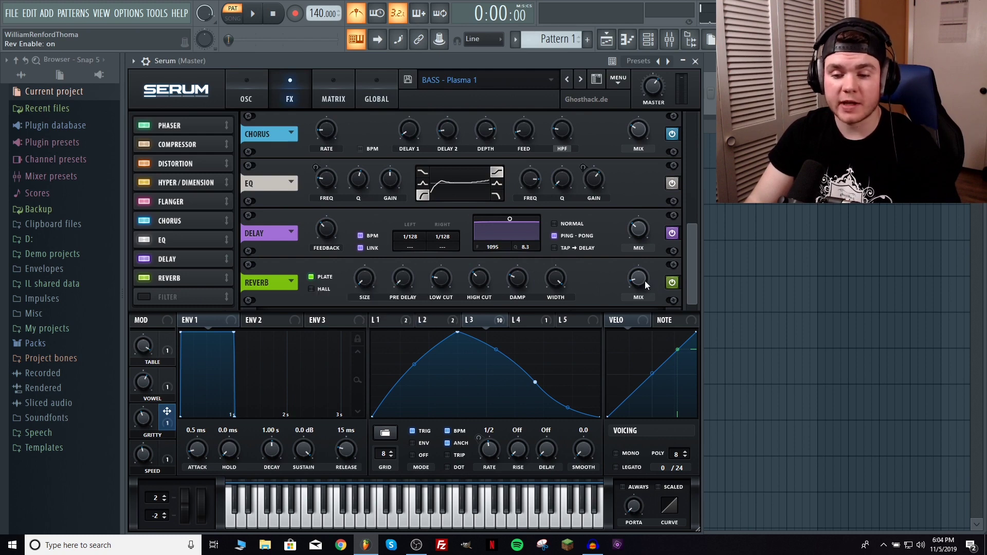
key(c)
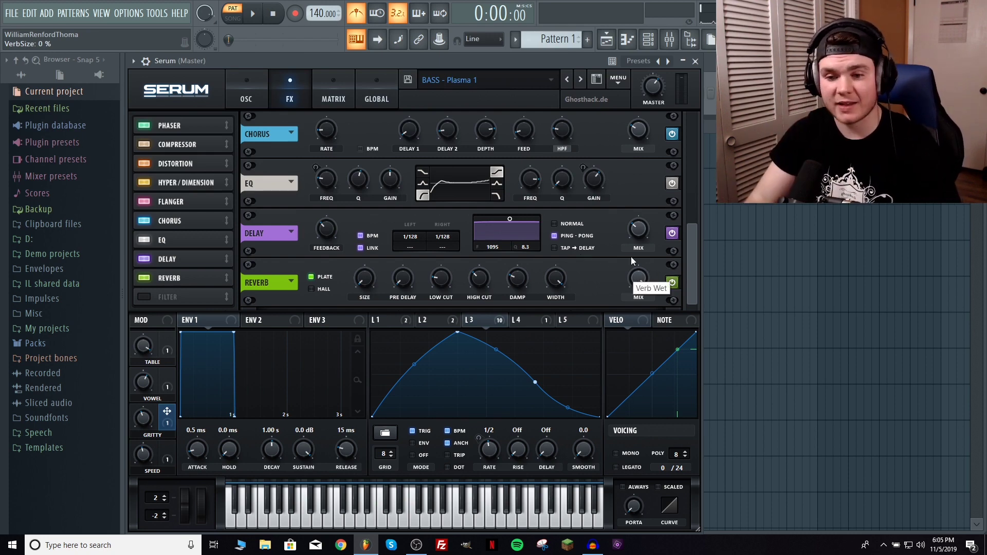
key(c)
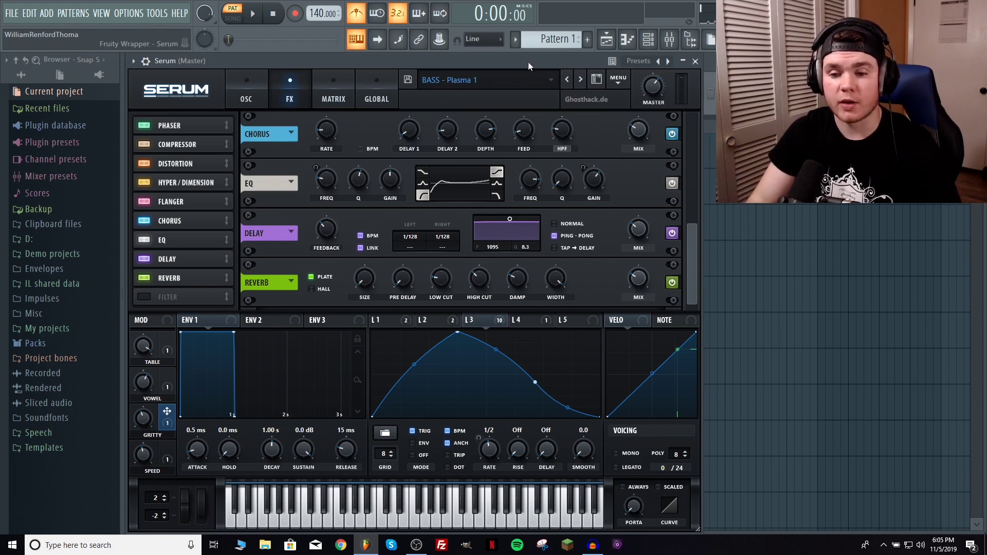
mouse_move(643, 272)
mouse_down()
mouse_move(639, 298)
mouse_move(640, 266)
mouse_move(640, 282)
mouse_up()
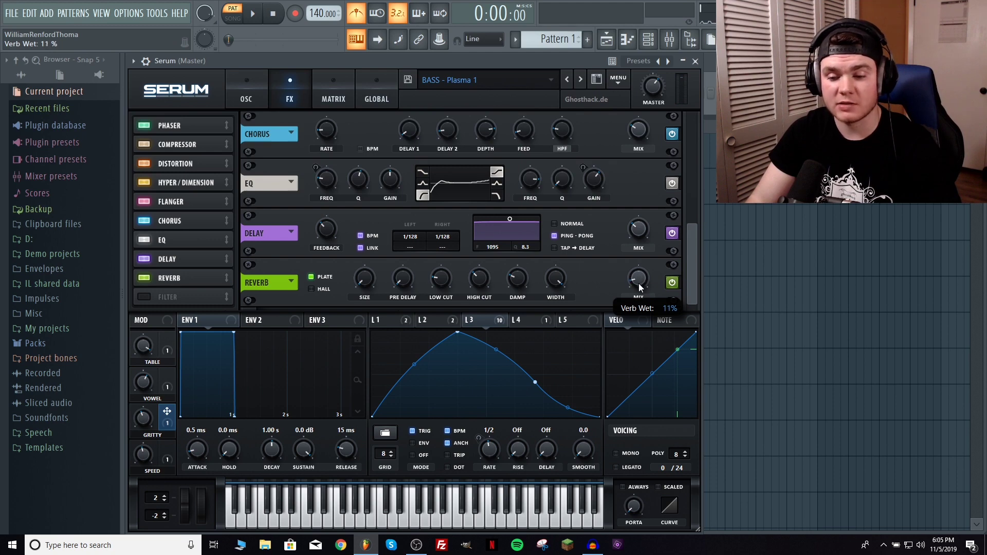
scroll(639, 283, down, 1)
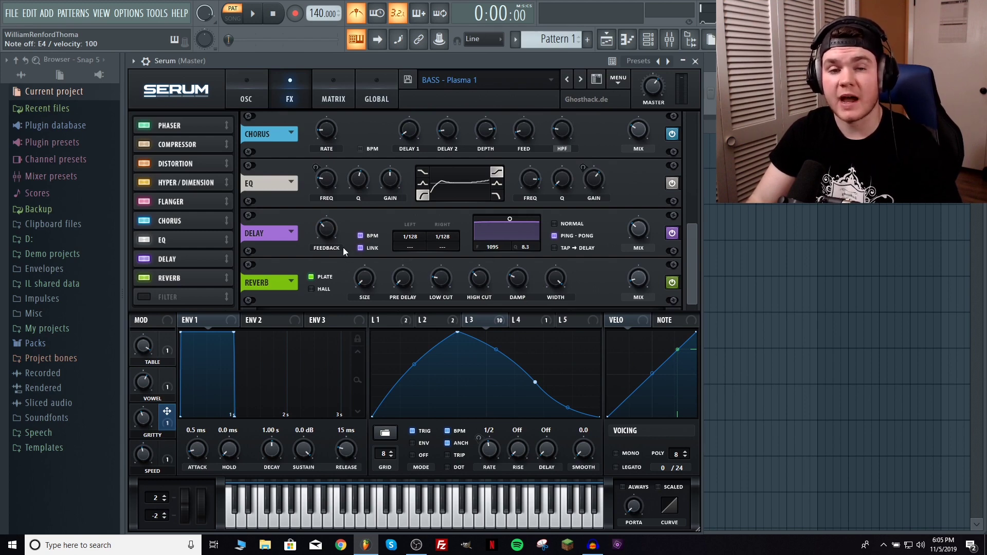
Step: Compare the patch with and without the phaser by bypassing it during a sustained note and re-enabling it
scroll(342, 248, up, 5)
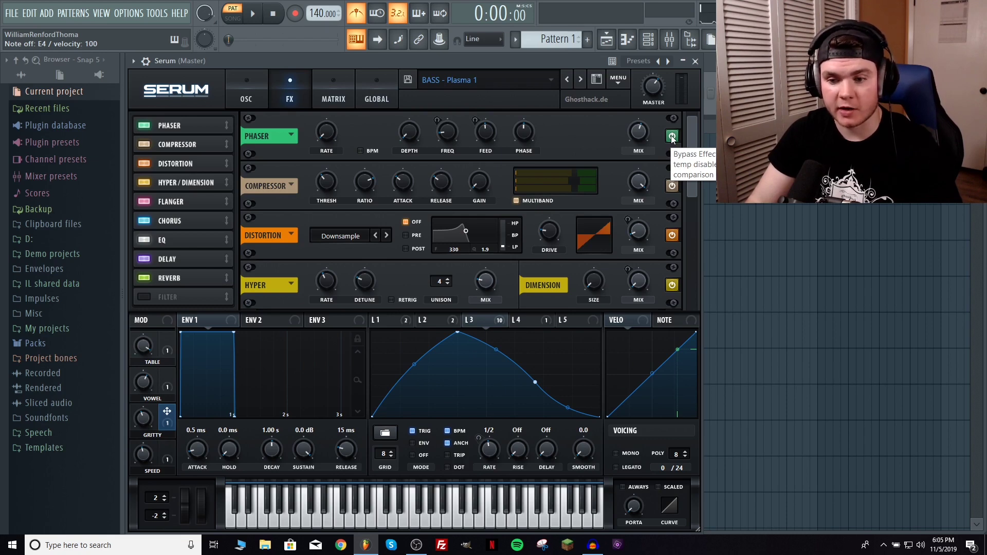
key(c)
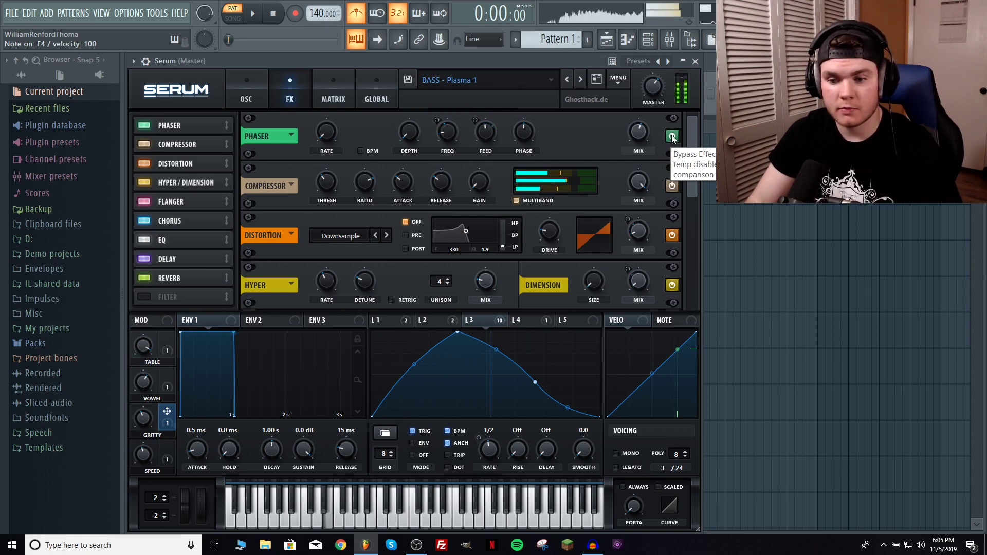
click(672, 136)
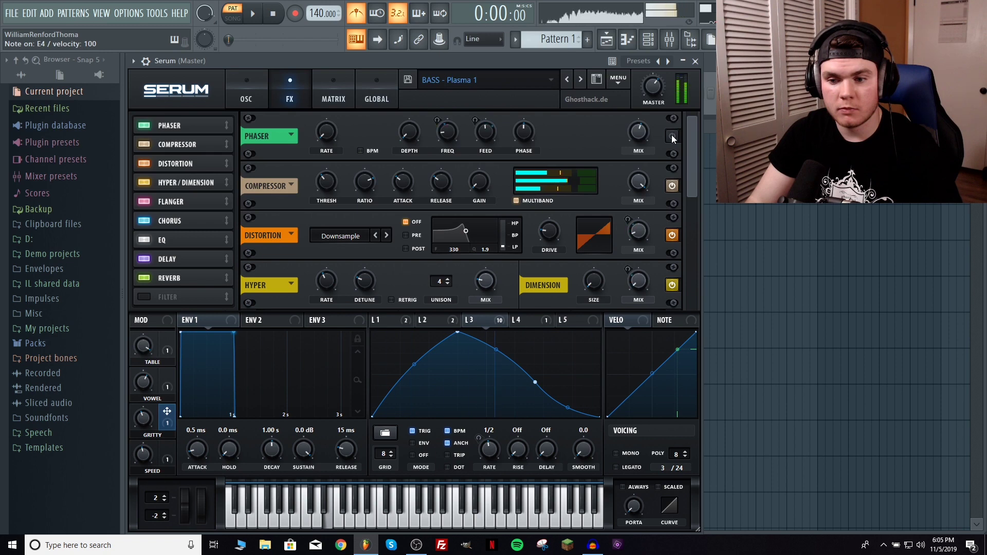
click(672, 136)
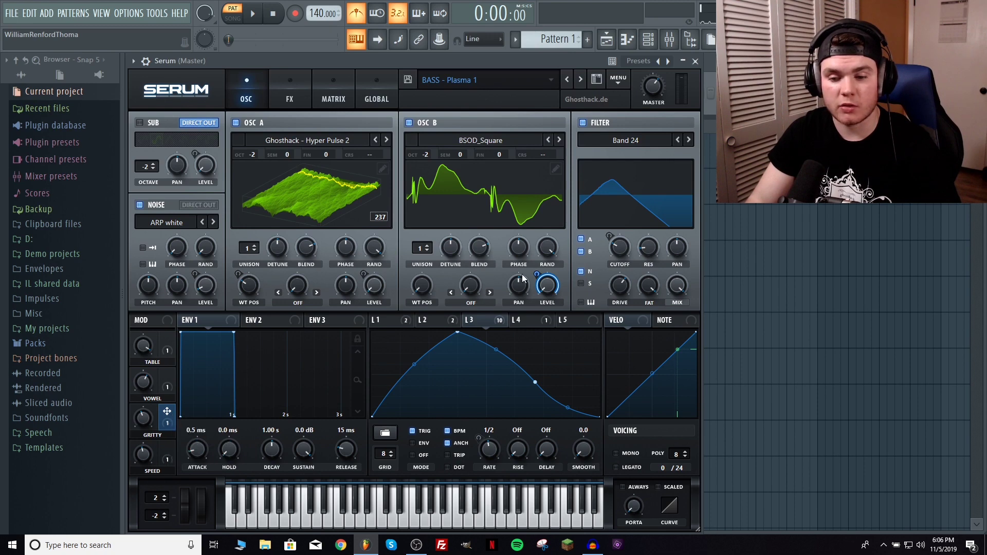
Step: Check the modulation on oscillator B's level, set the GRITTY macro to 50%, and audition the patch
mouse_move(543, 274)
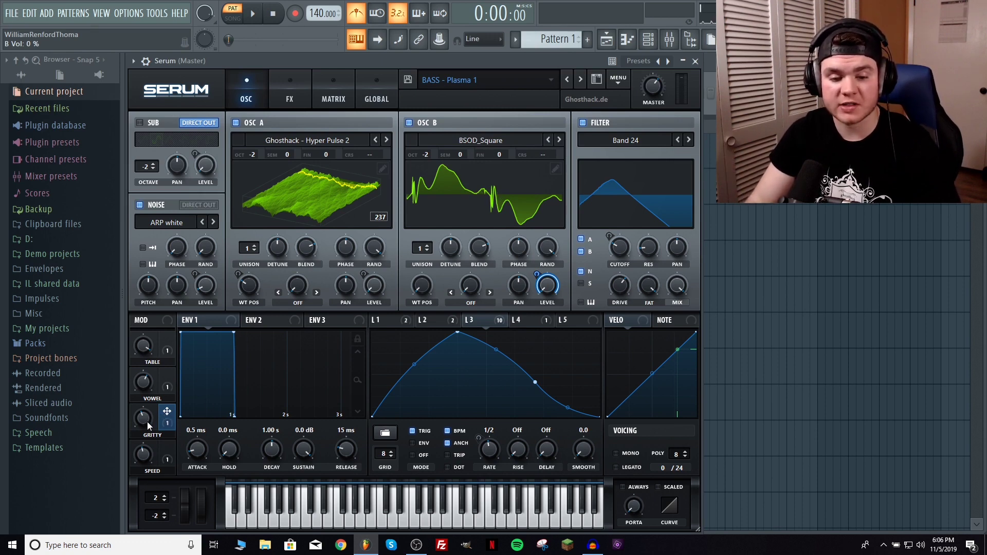
drag(146, 420, 139, 352)
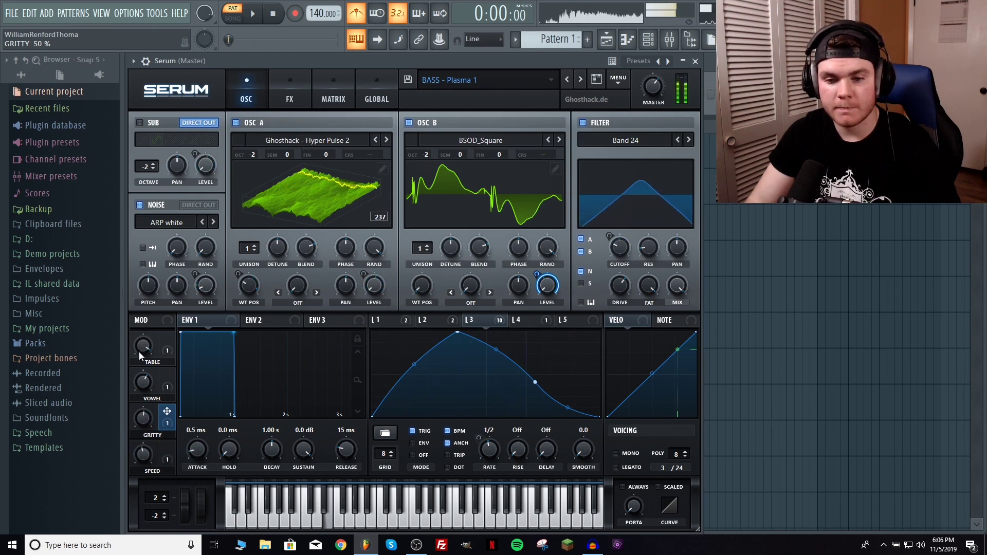